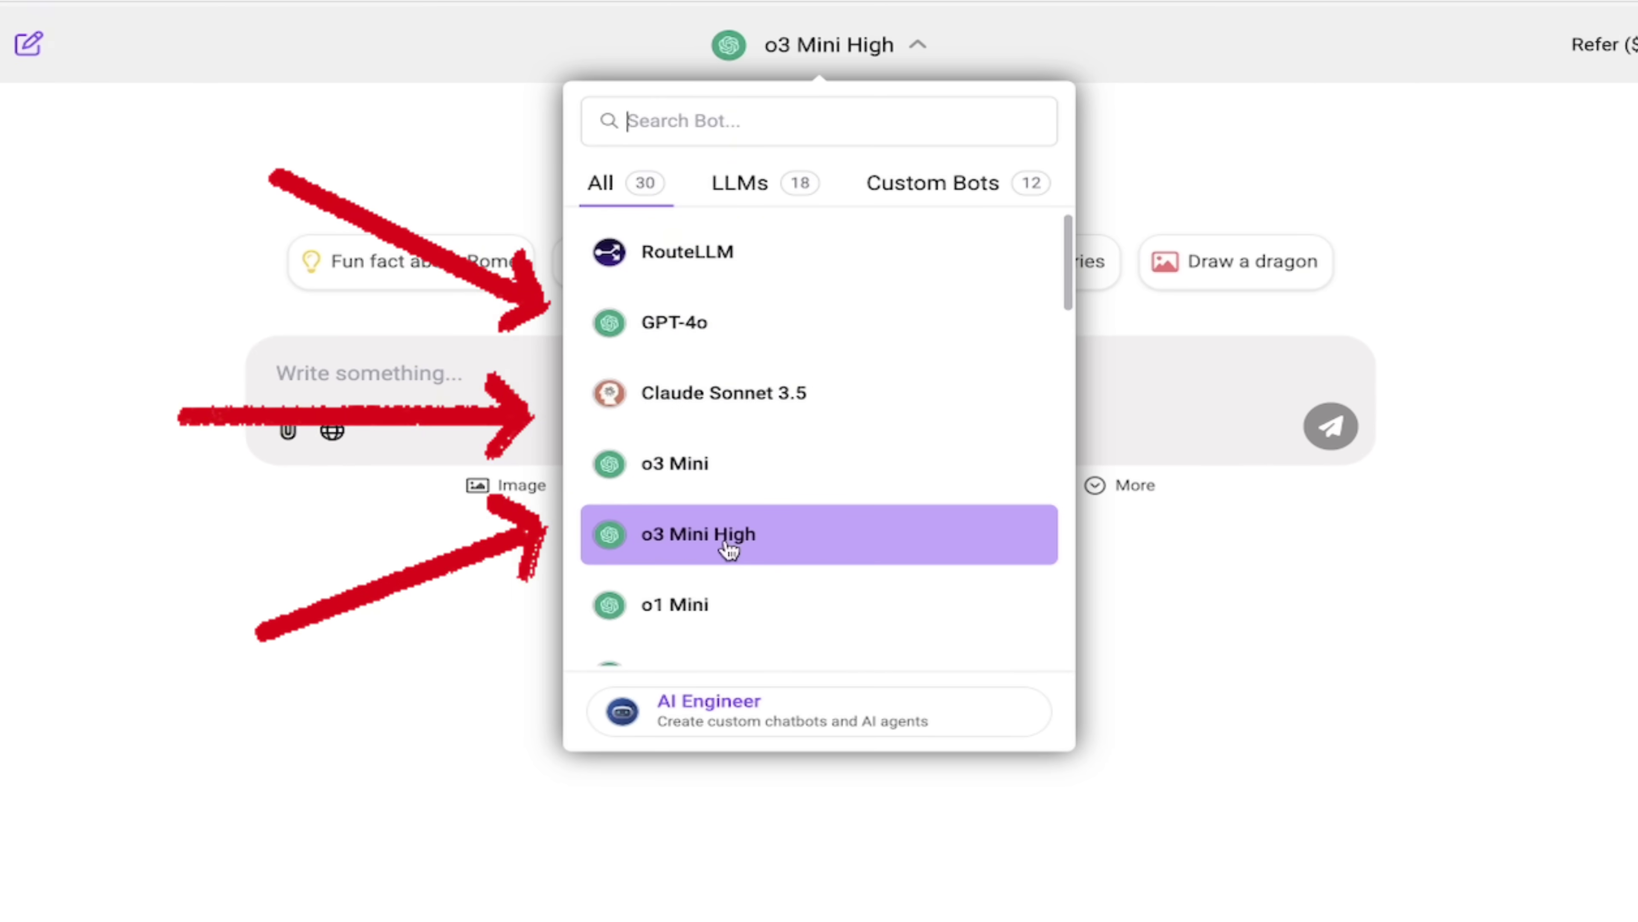
Scroll the list of 30 models and bots down to the Custom Bots entries
scroll(740, 515, "down", 4)
scroll(729, 550, "down", 8)
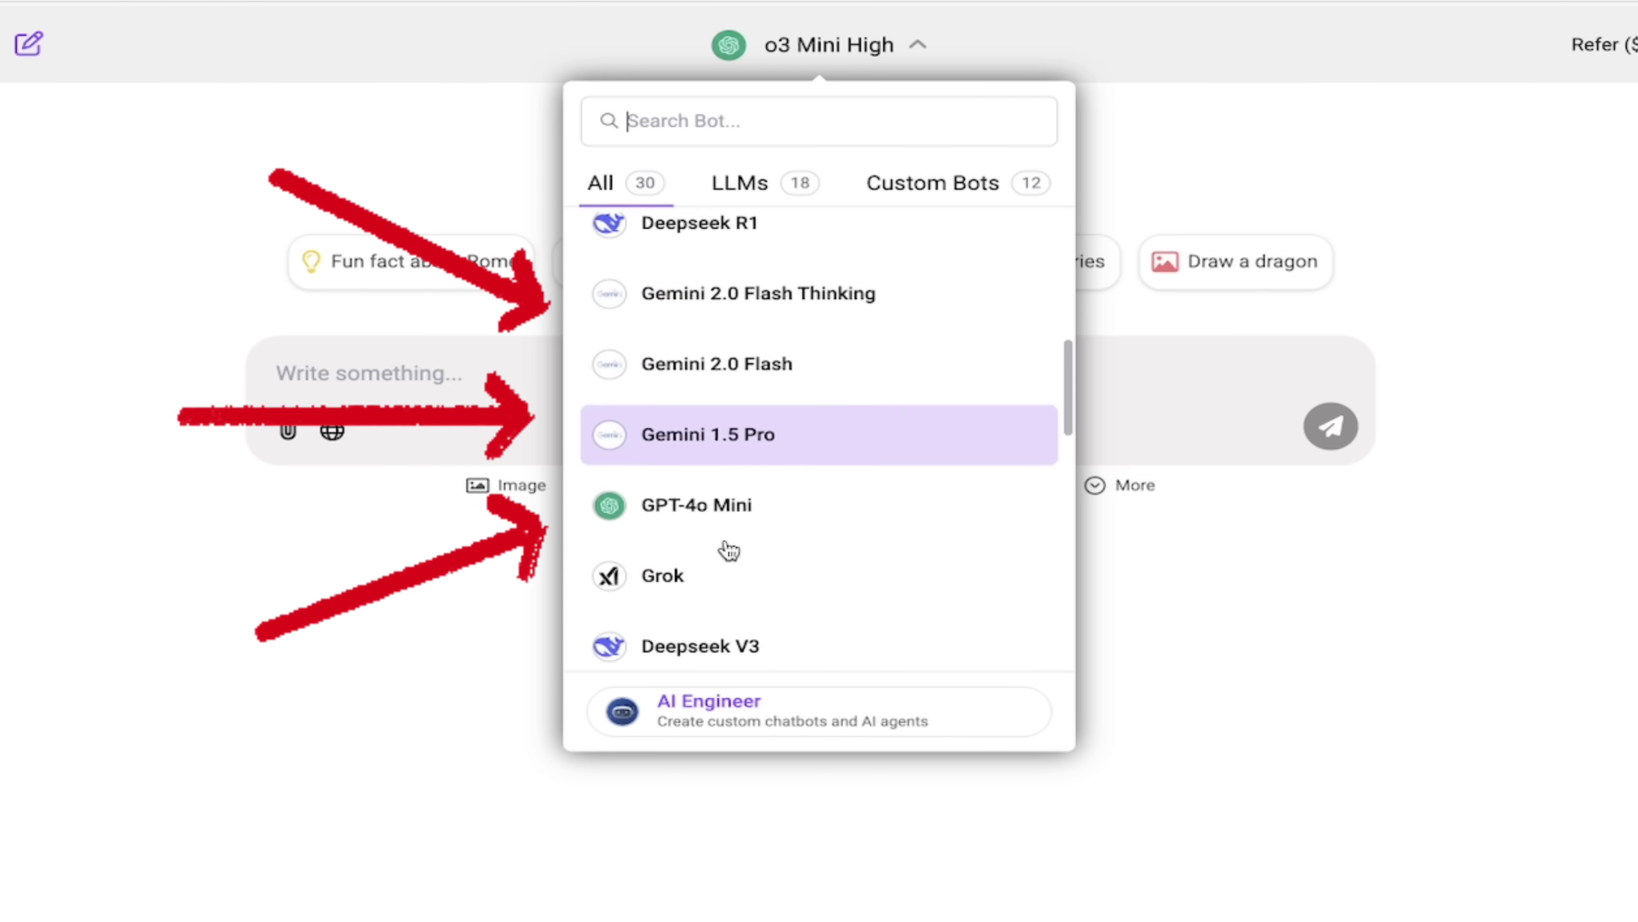
scroll(728, 550, "down", 8)
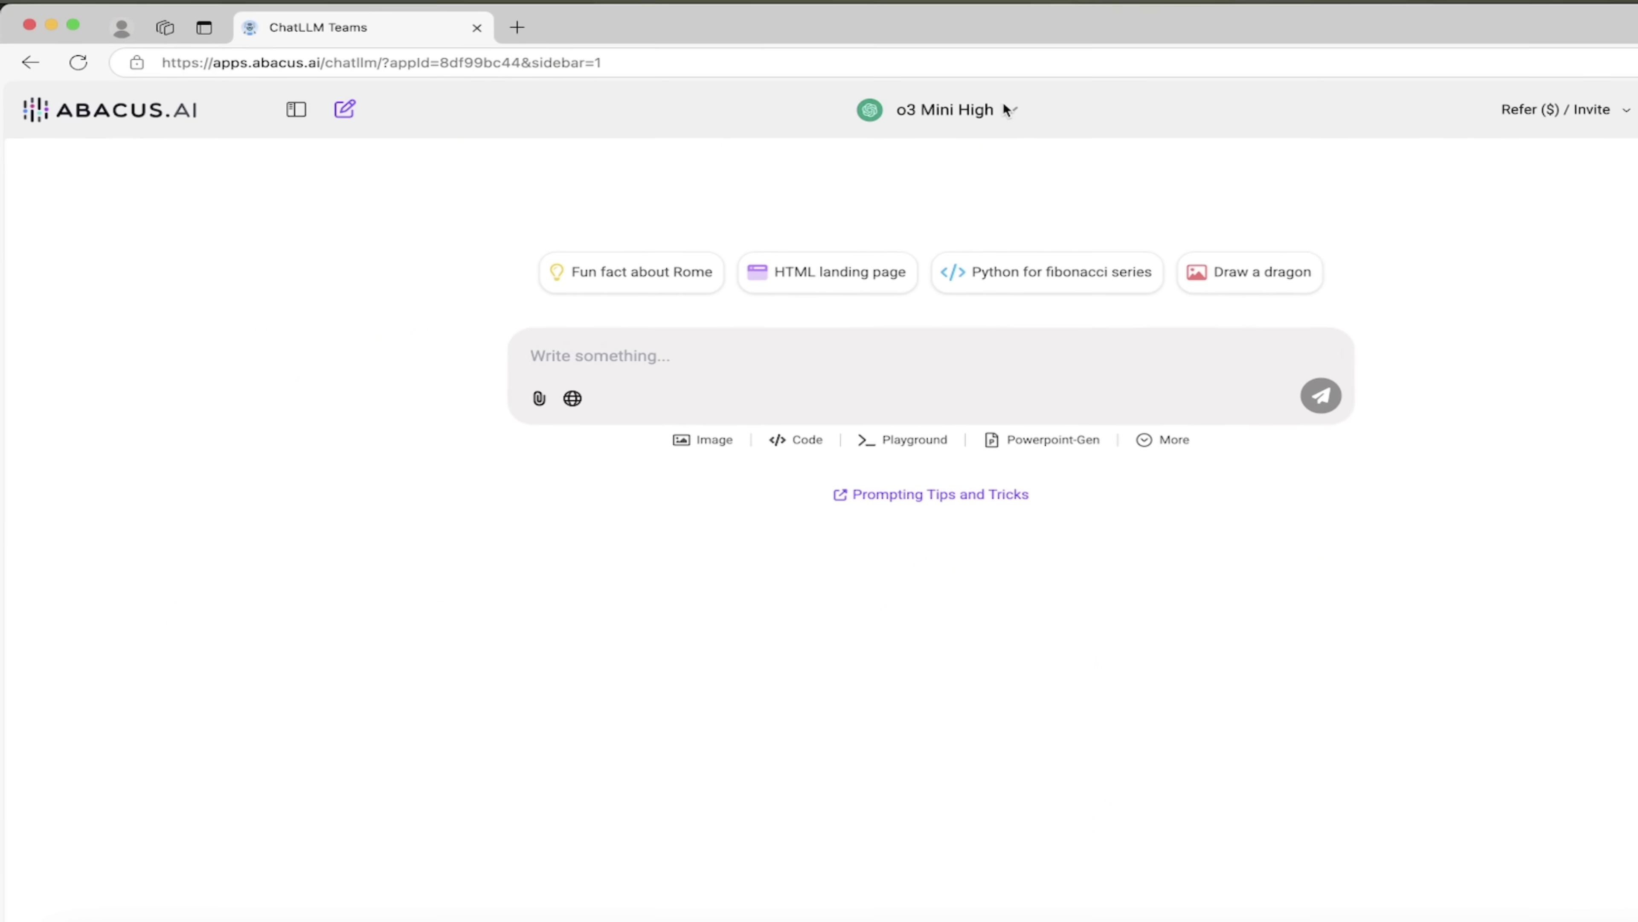
Open the model list and scroll down to Deepseek R1 Fast to replace o3 Mini High
left_click(1007, 110)
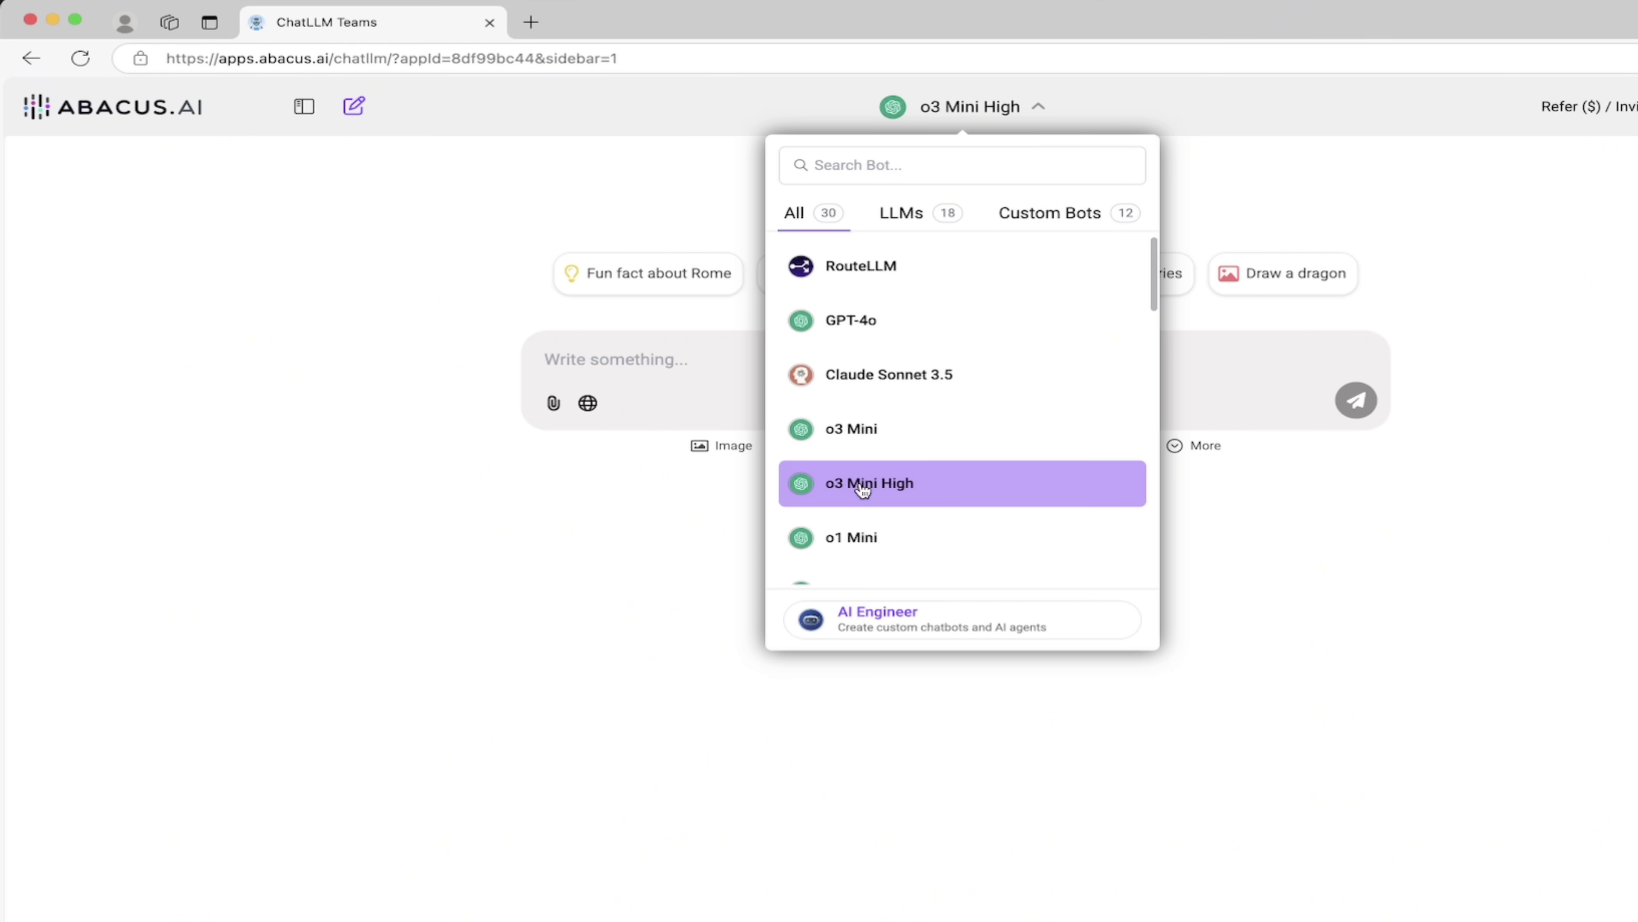
scroll(863, 491, "down", 1)
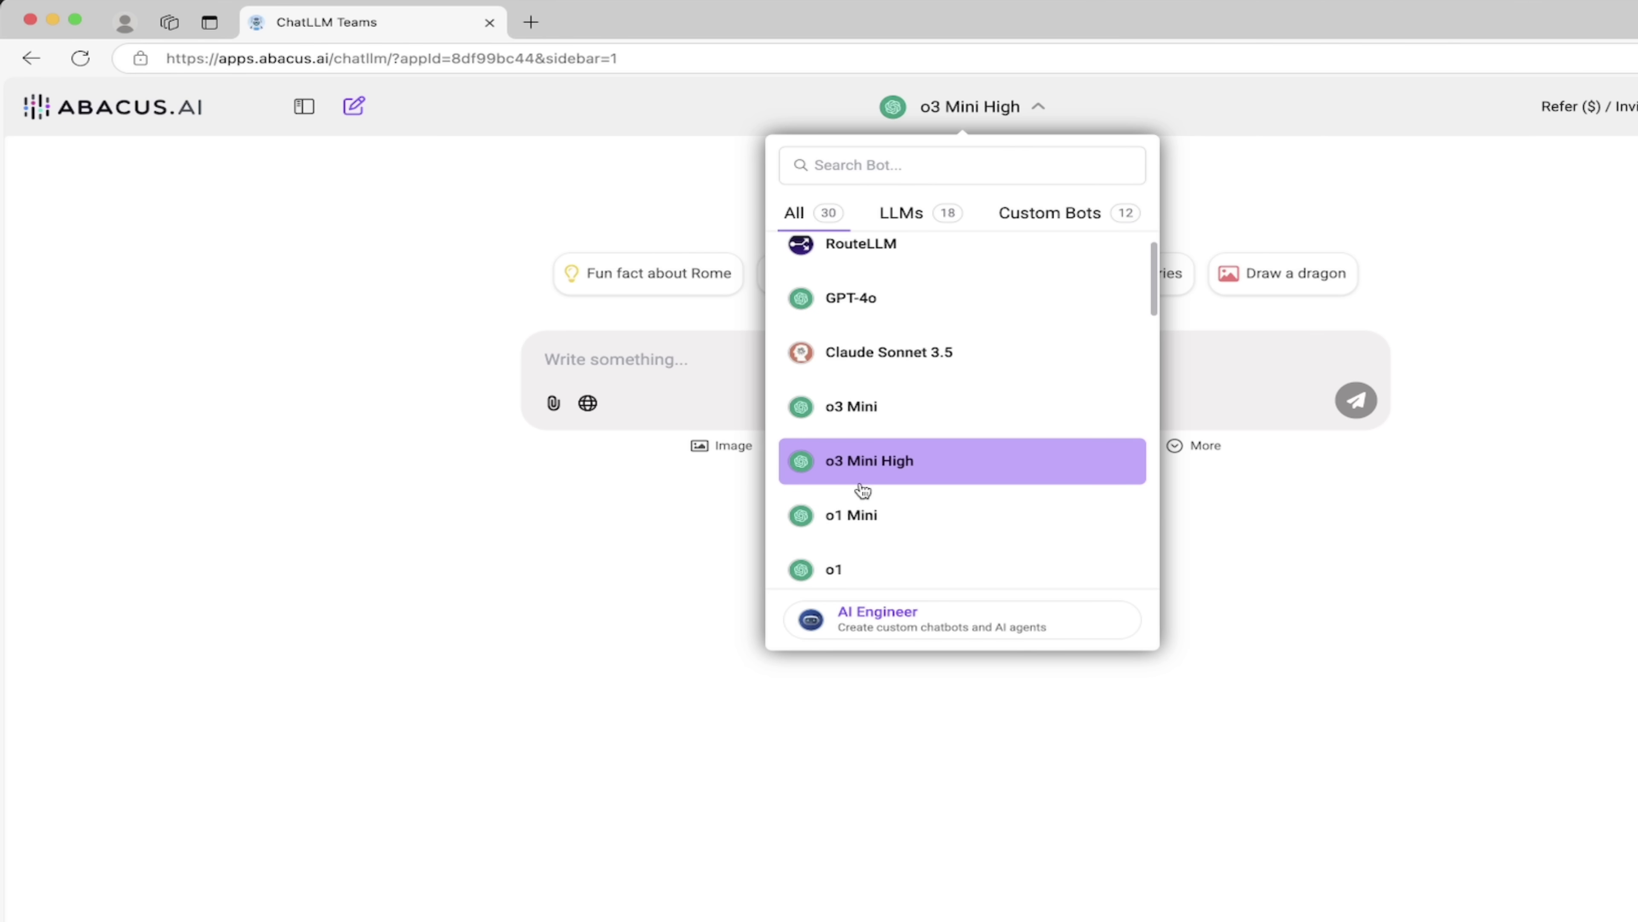
scroll(863, 491, "down", 5)
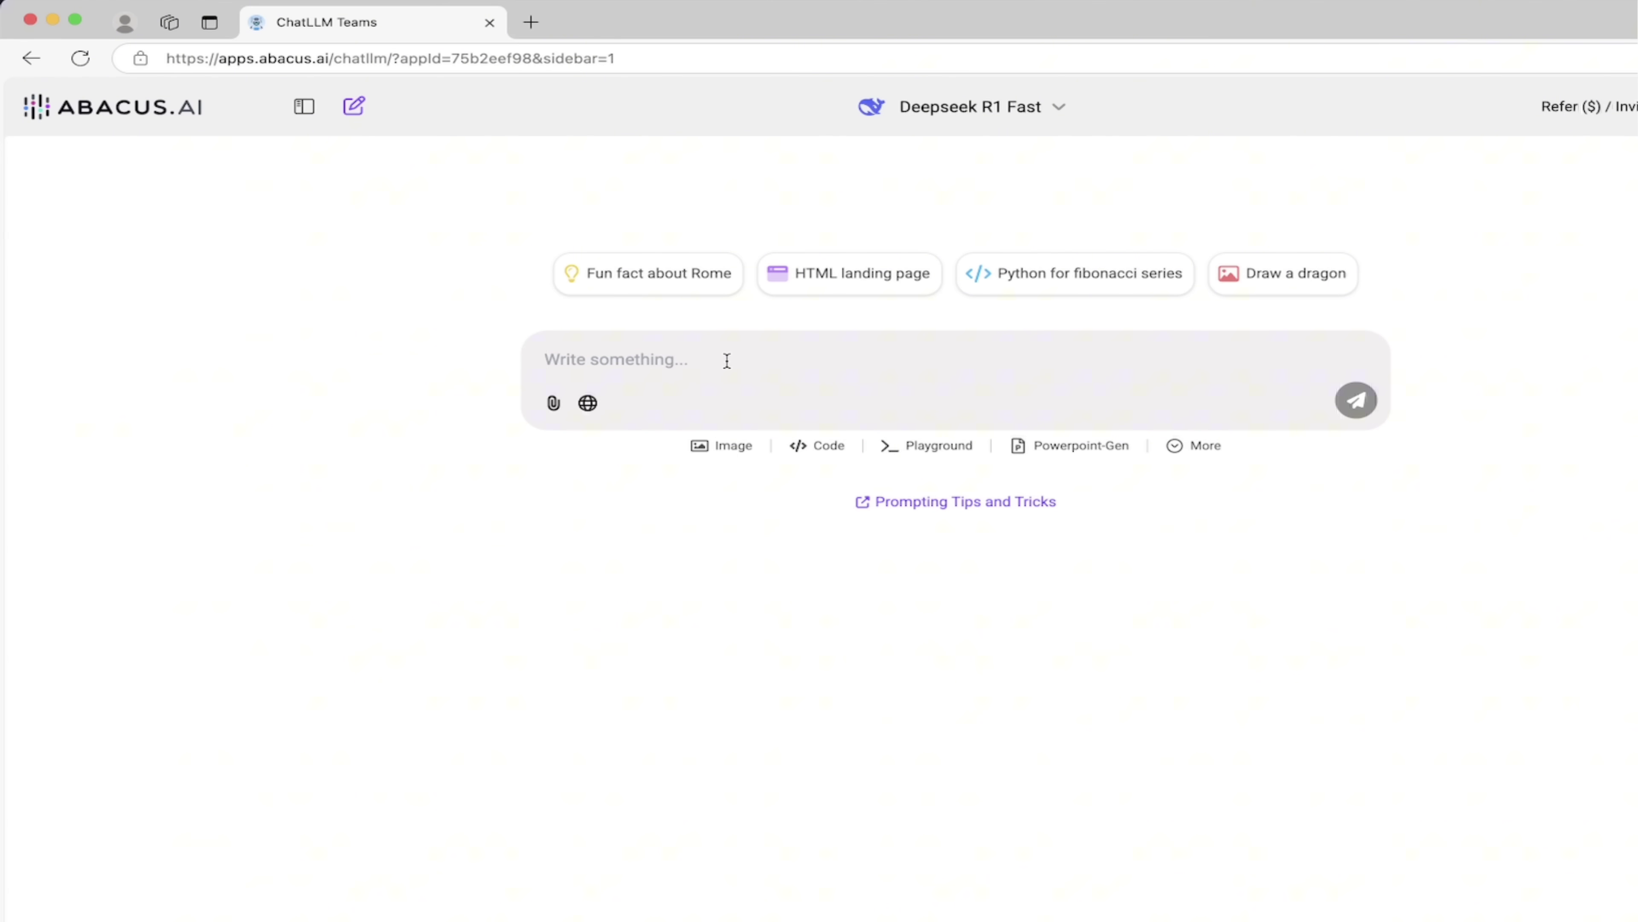
type("Why is ChatLLM is the best multi-modal AI tool?")
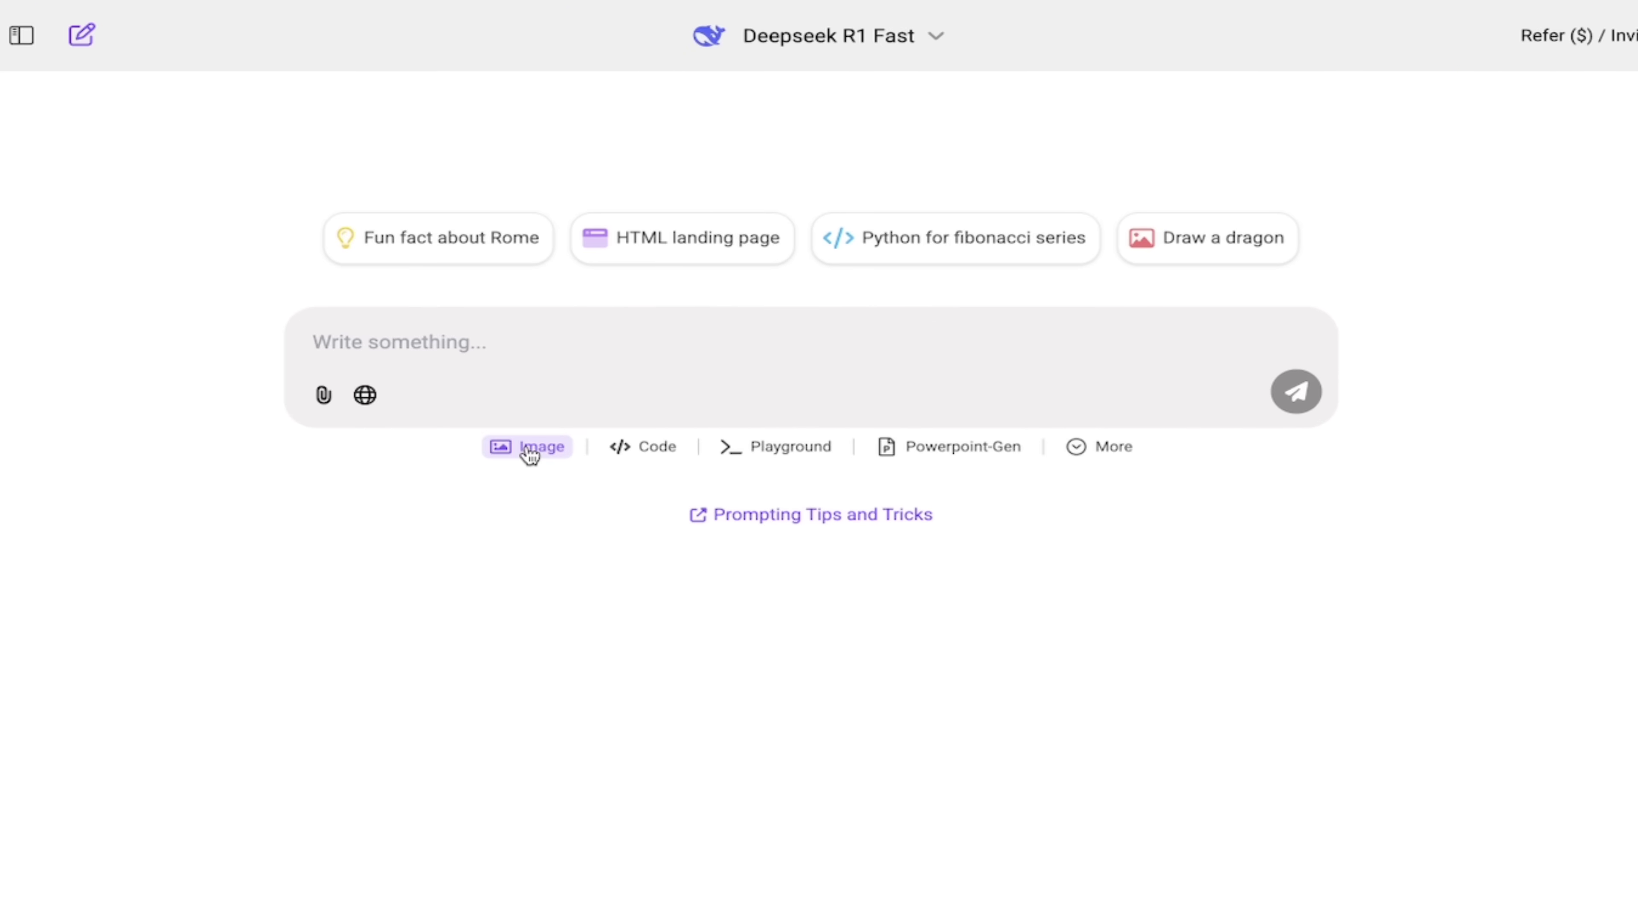
Start an image generation request and keep Imagen 3 as the model
left_click(529, 446)
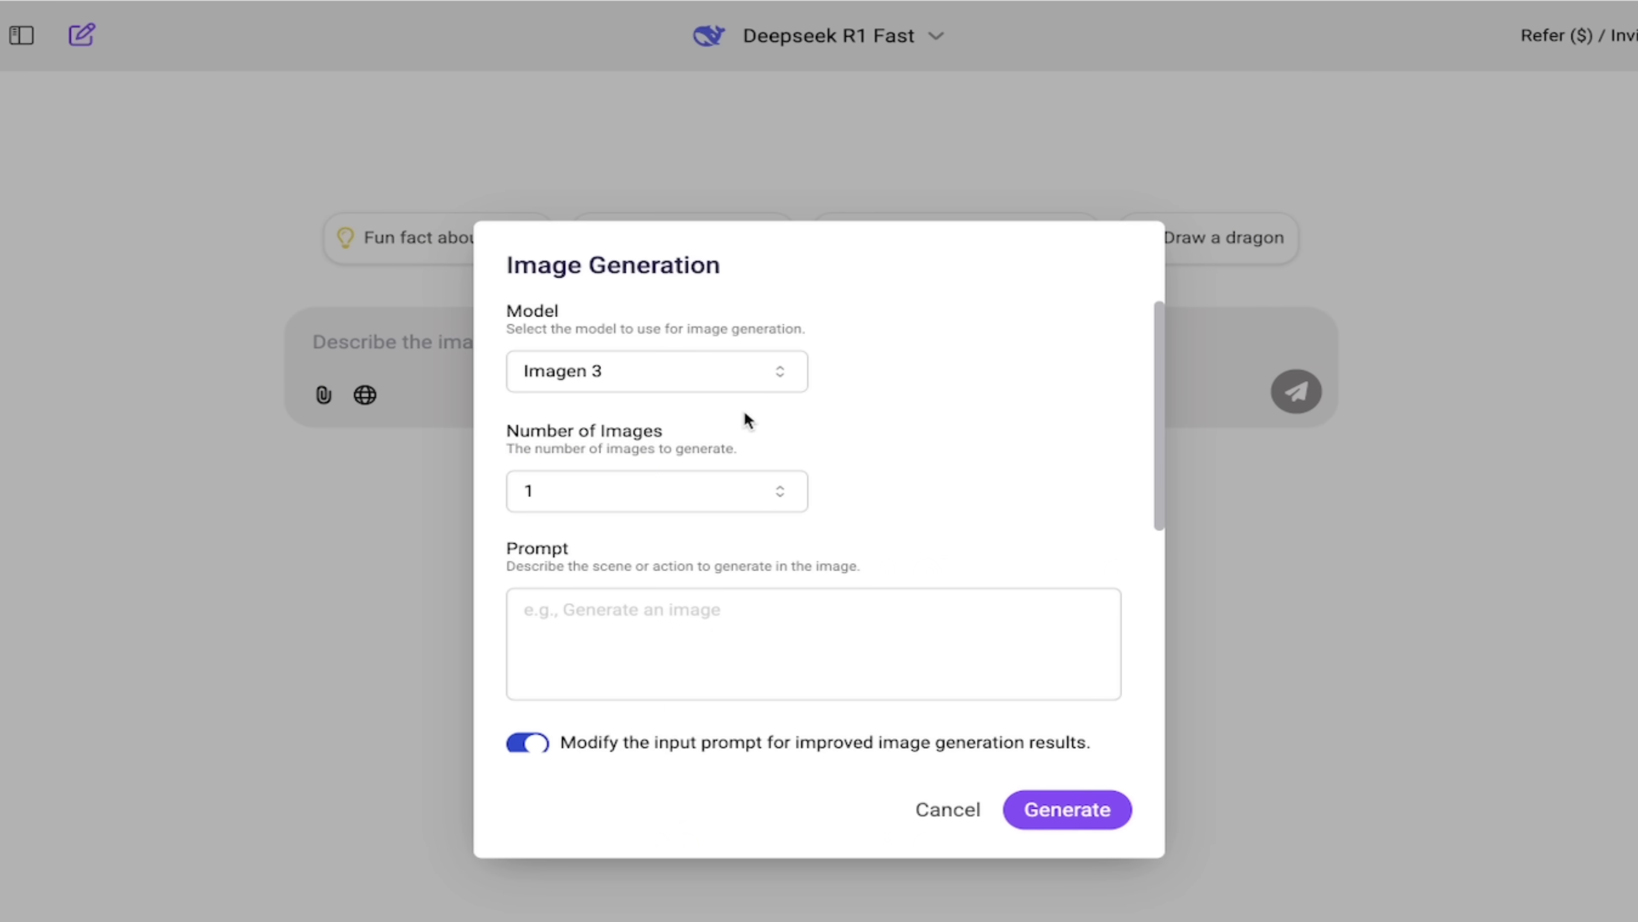
left_click(590, 370)
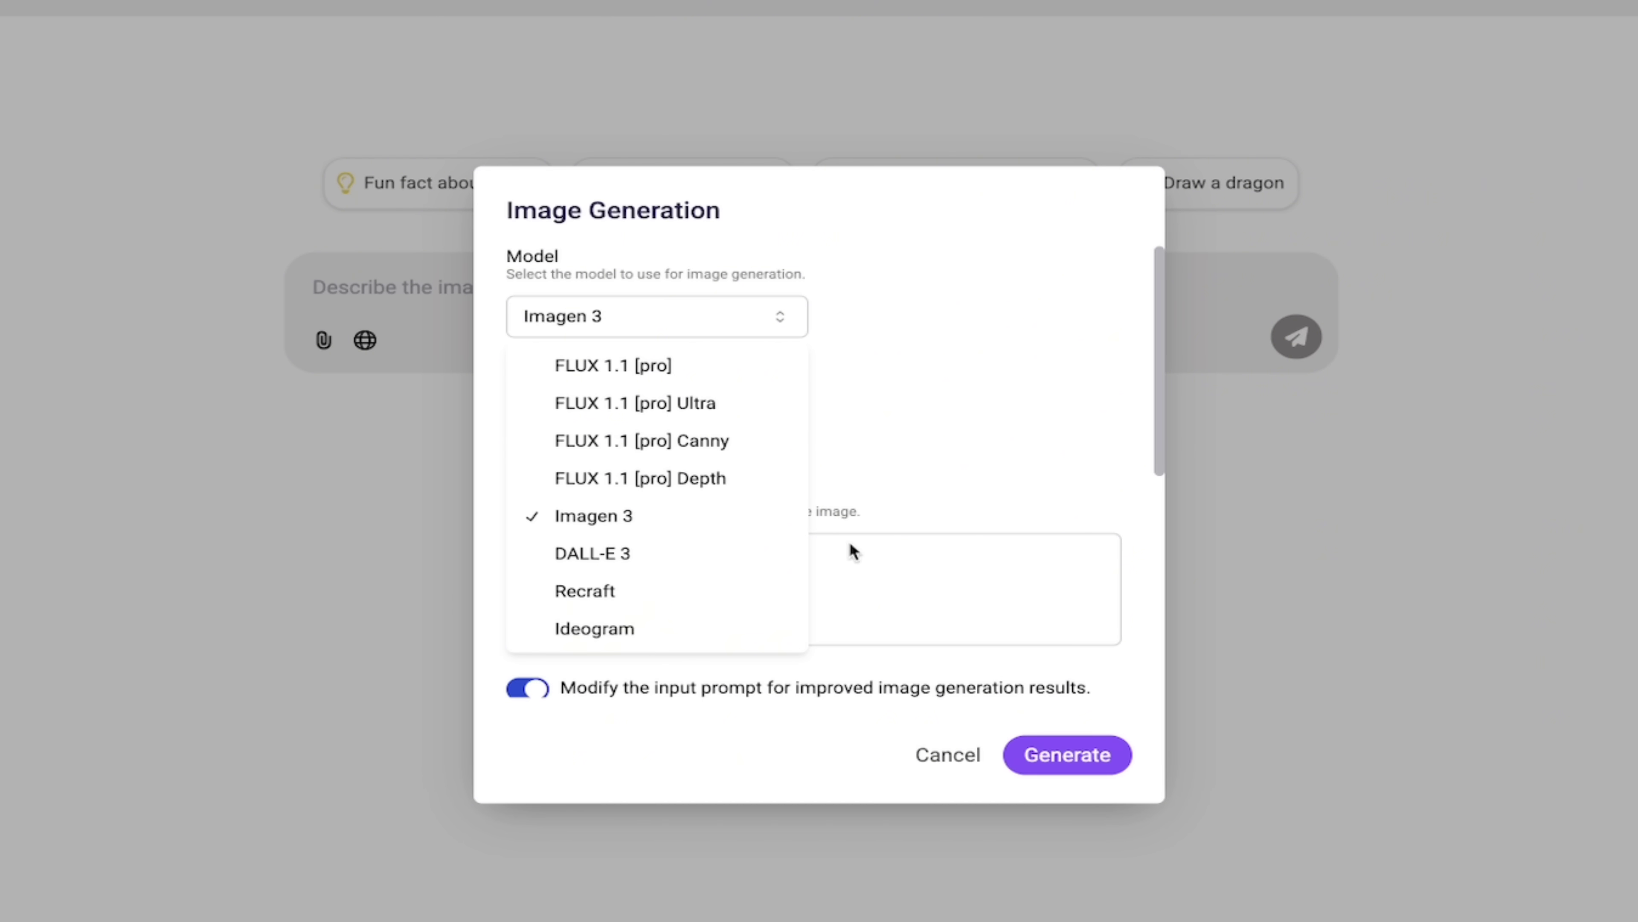
left_click(635, 524)
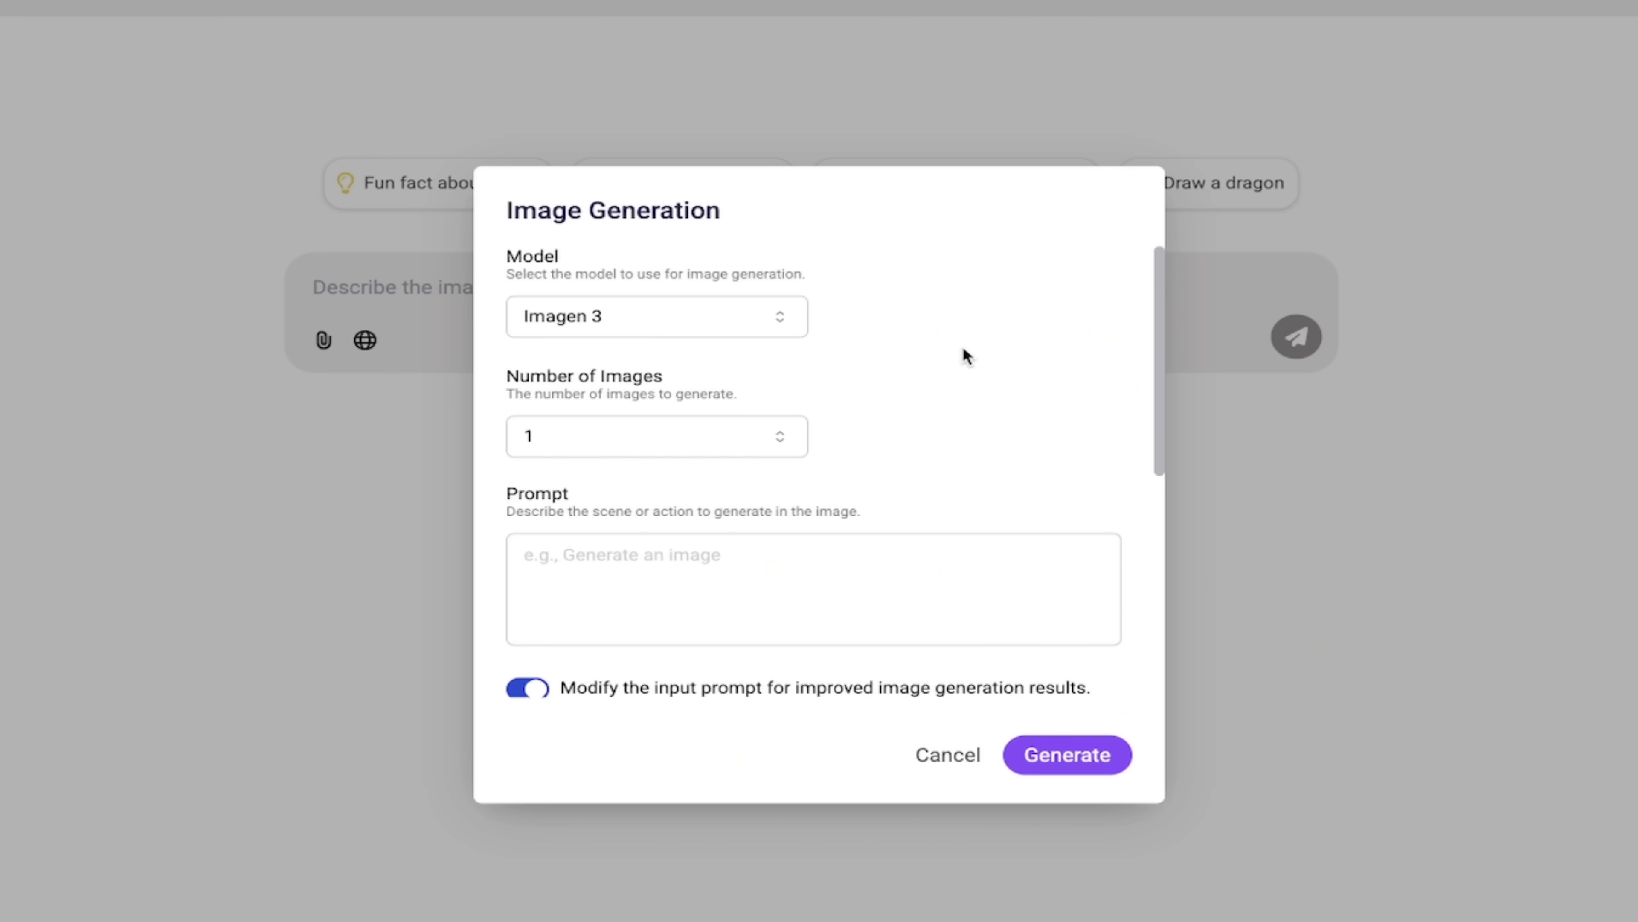
scroll(963, 349, "down", 2)
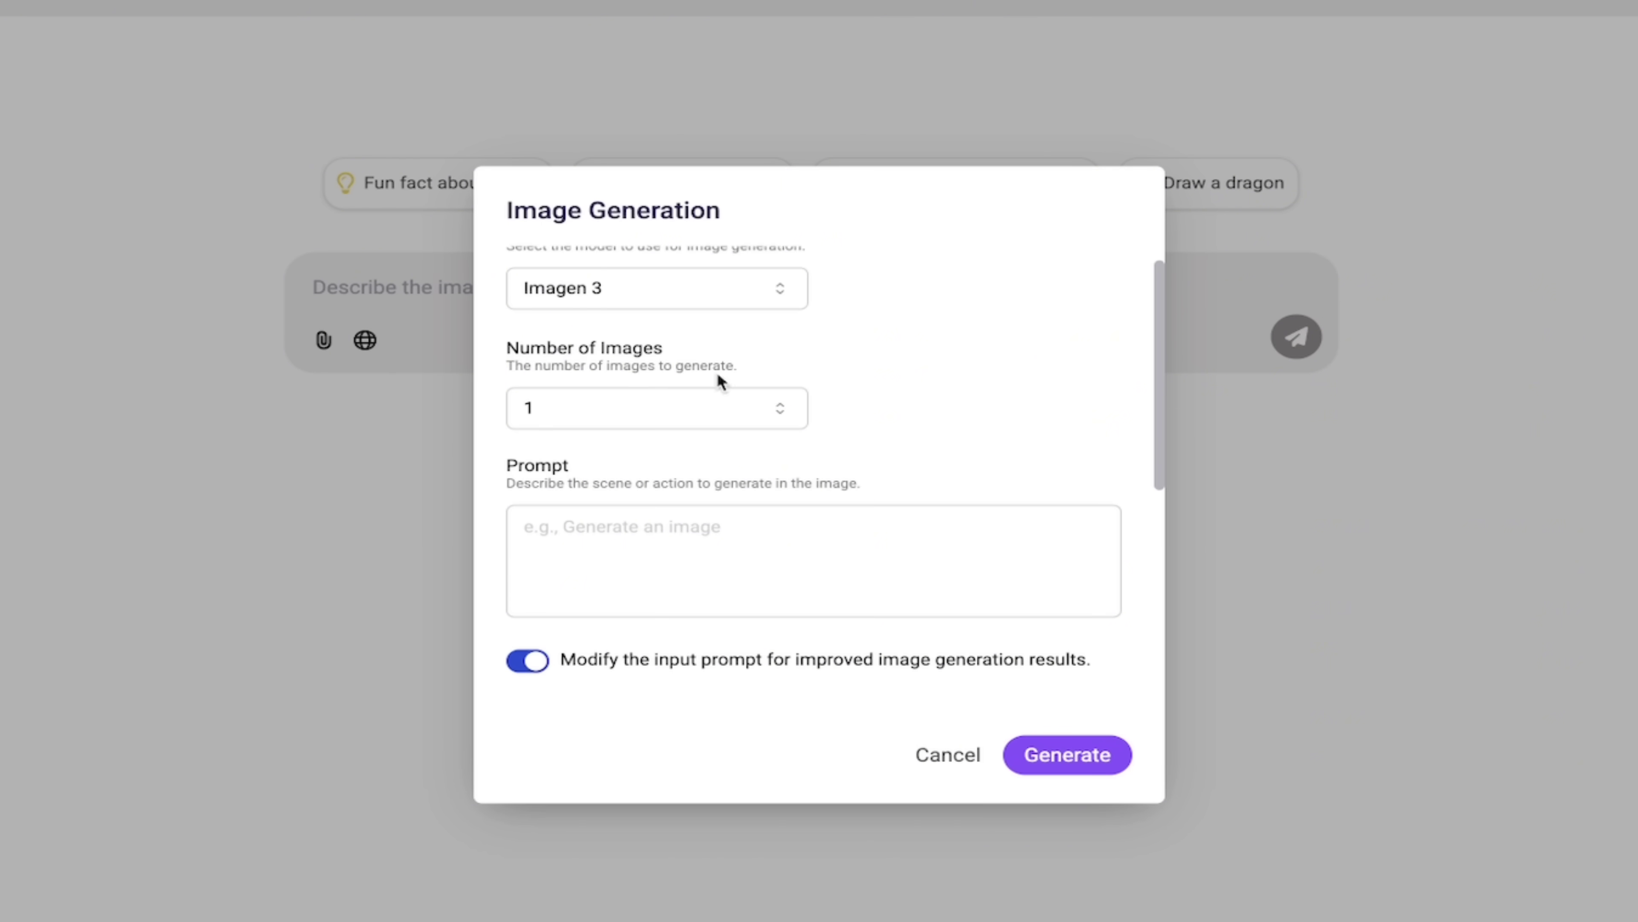
Set Number of Images to 4 and place the cursor in the Prompt box
left_click(623, 416)
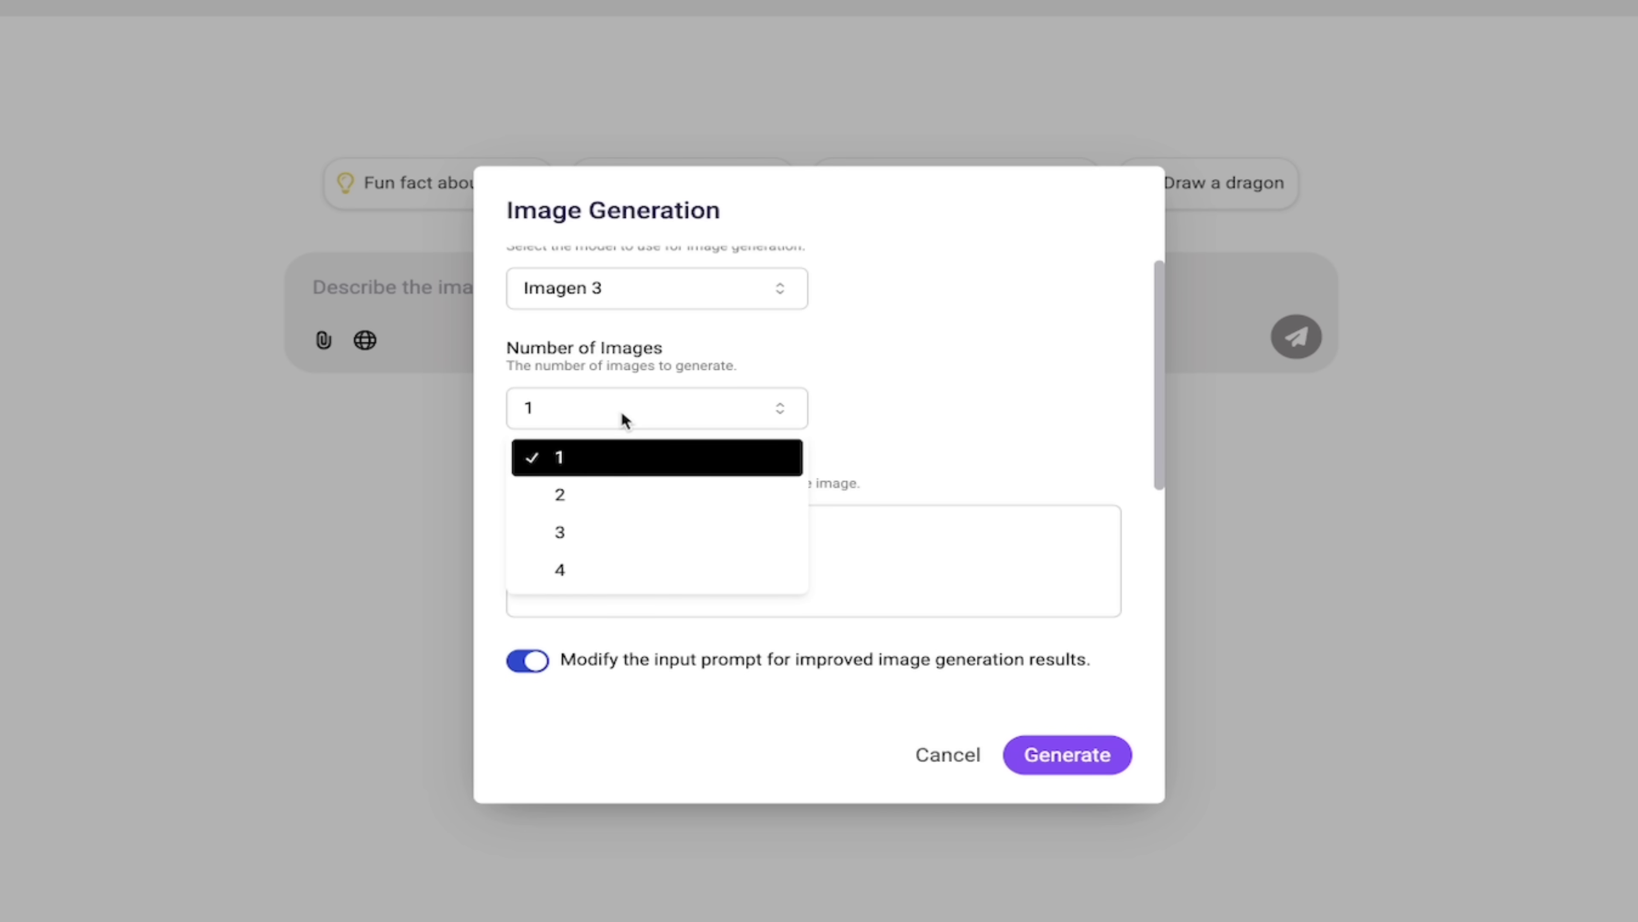
left_click(591, 572)
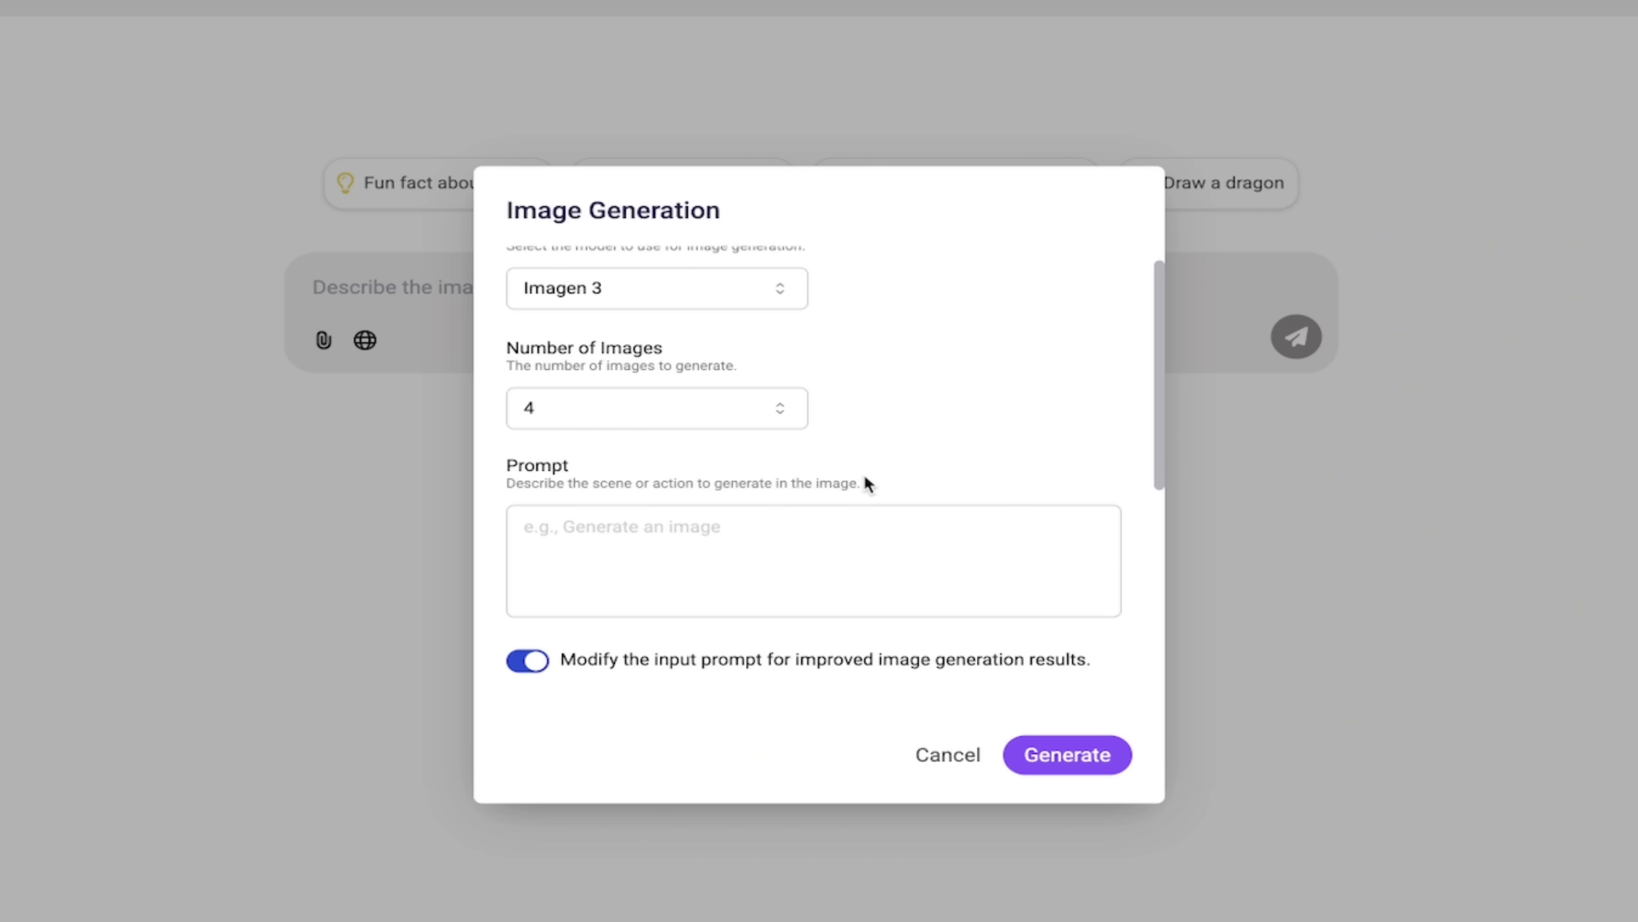
scroll(1082, 395, "down", 3)
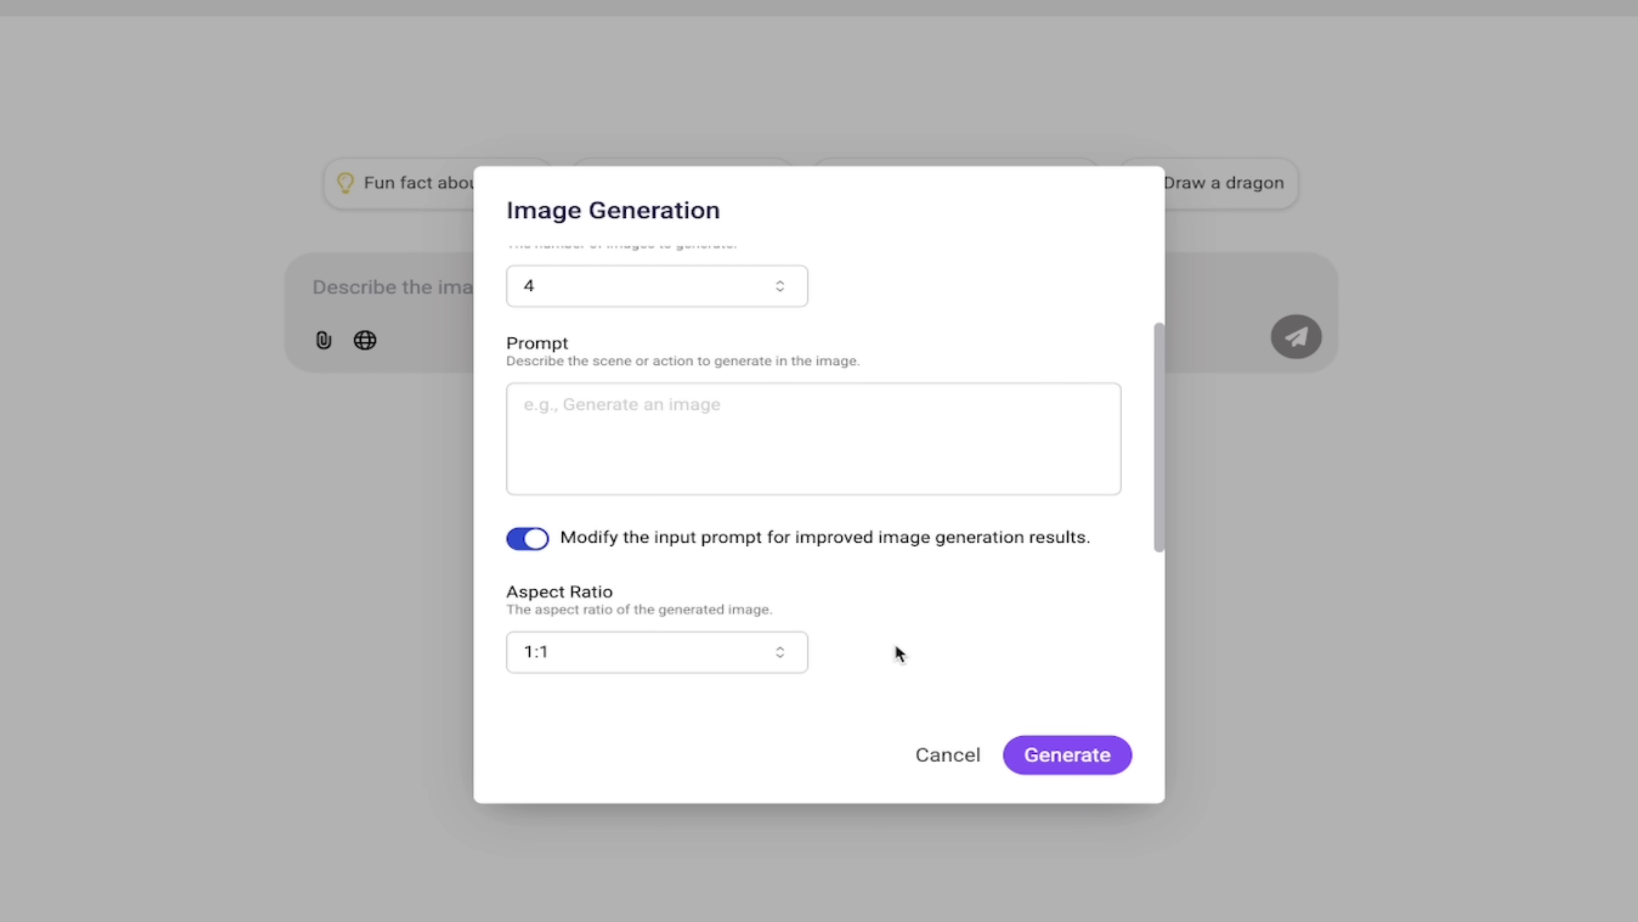
scroll(970, 597, "down", 1)
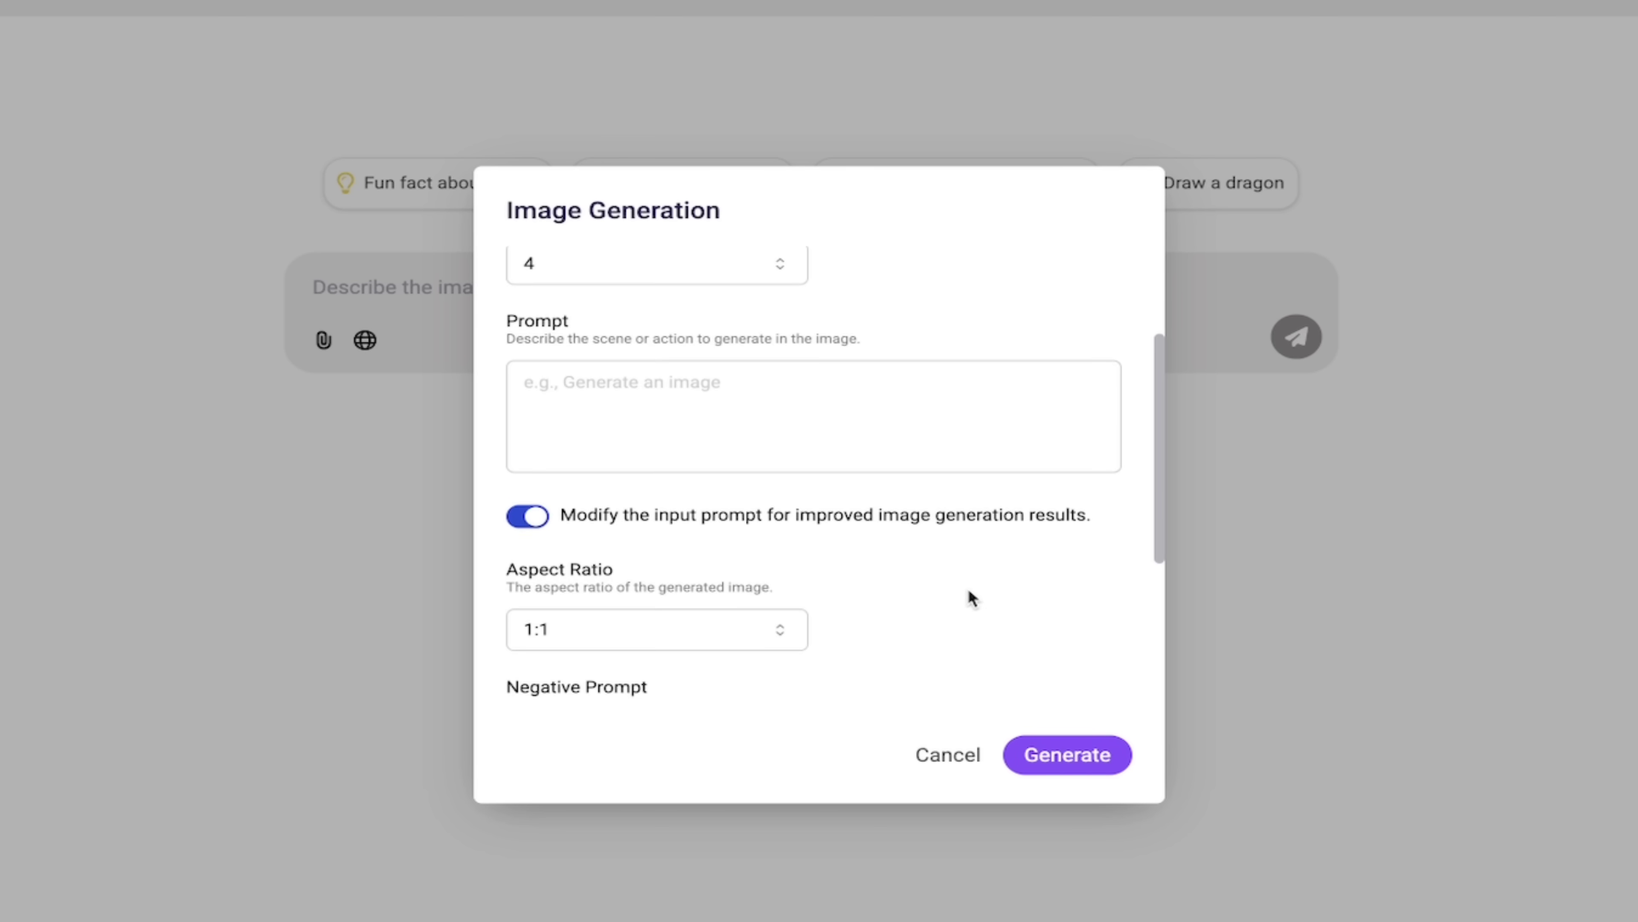
left_click(761, 410)
Enter the bulldog-on-the-moon prompt and review Aspect Ratio, Negative Prompt and Seed options
type("French bulldog reading a book on the moon with a purple rocket.")
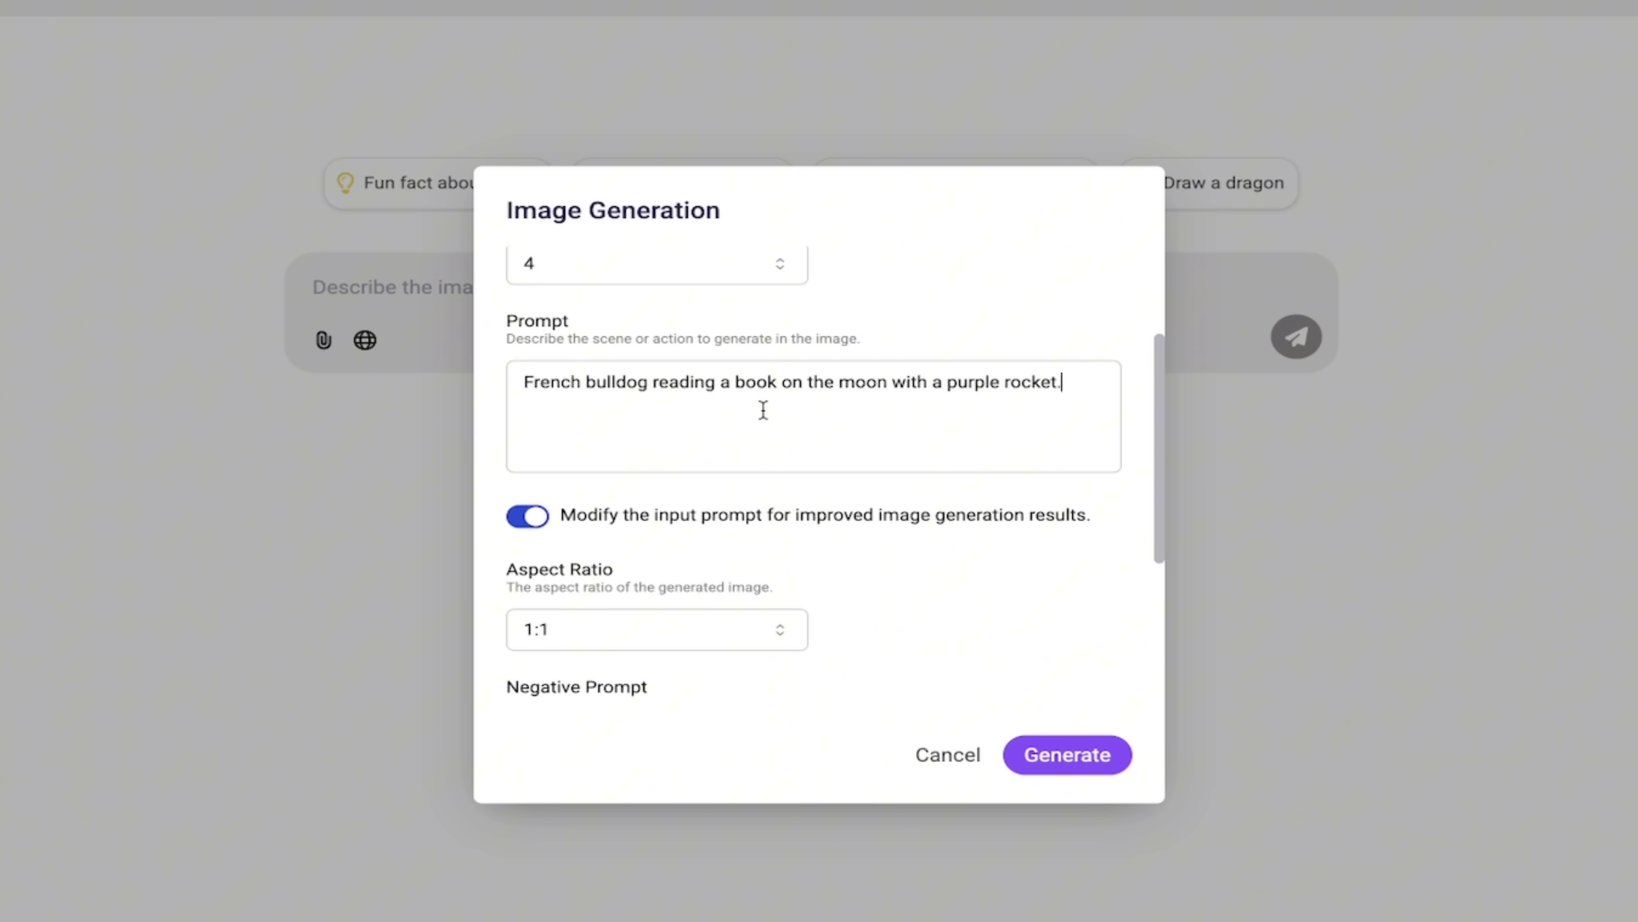
scroll(922, 581, "down", 2)
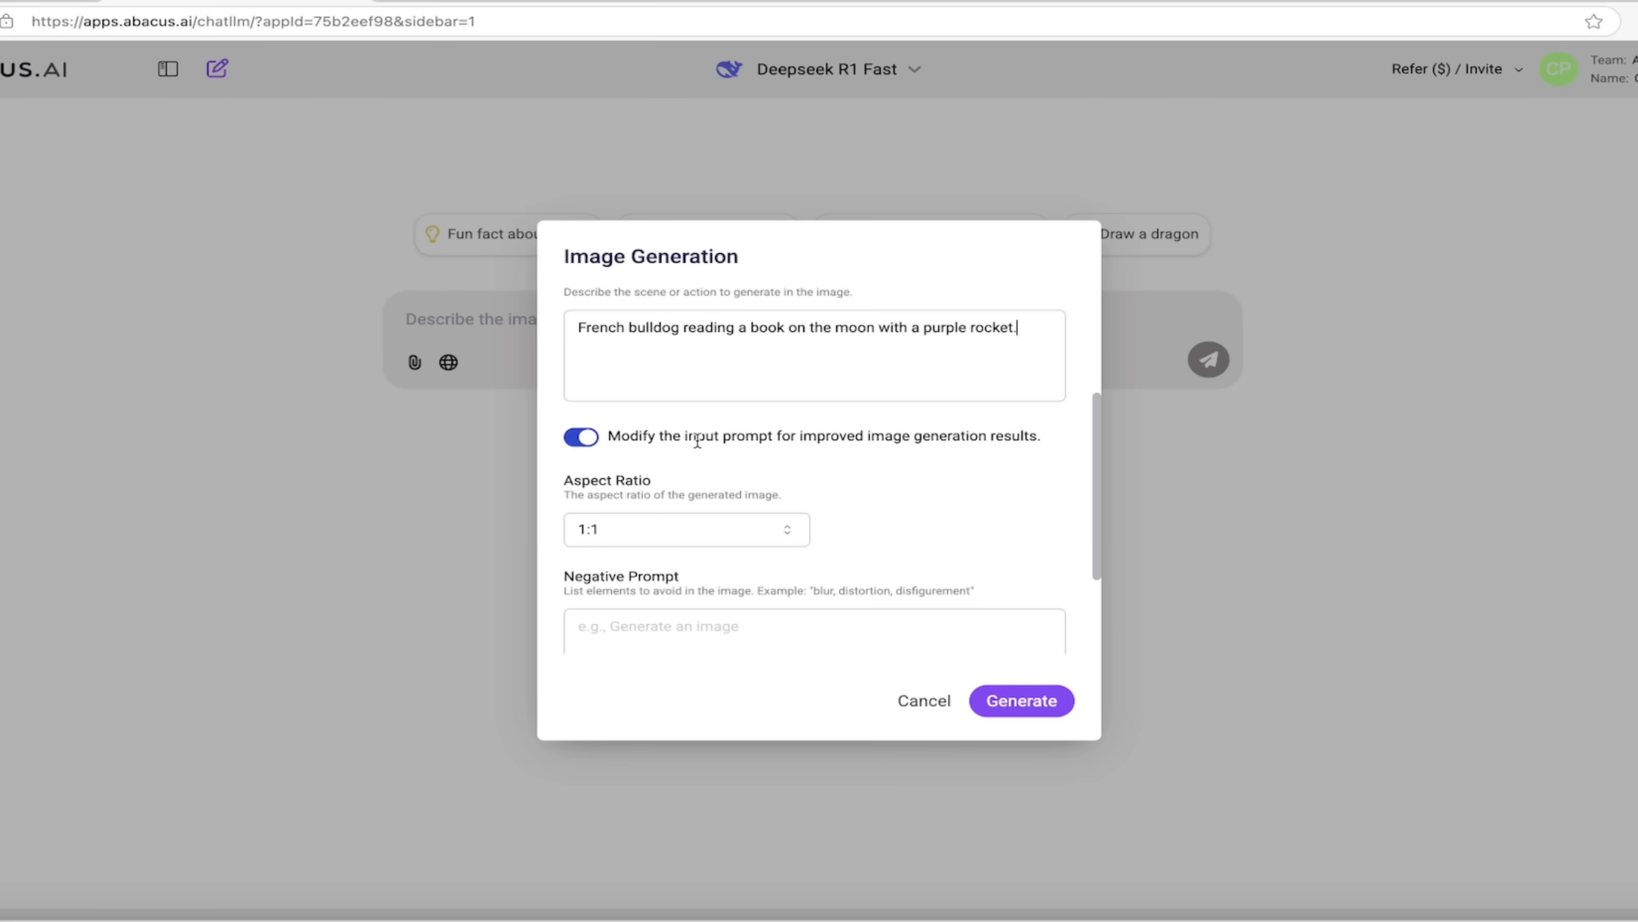
scroll(697, 441, "down", 2)
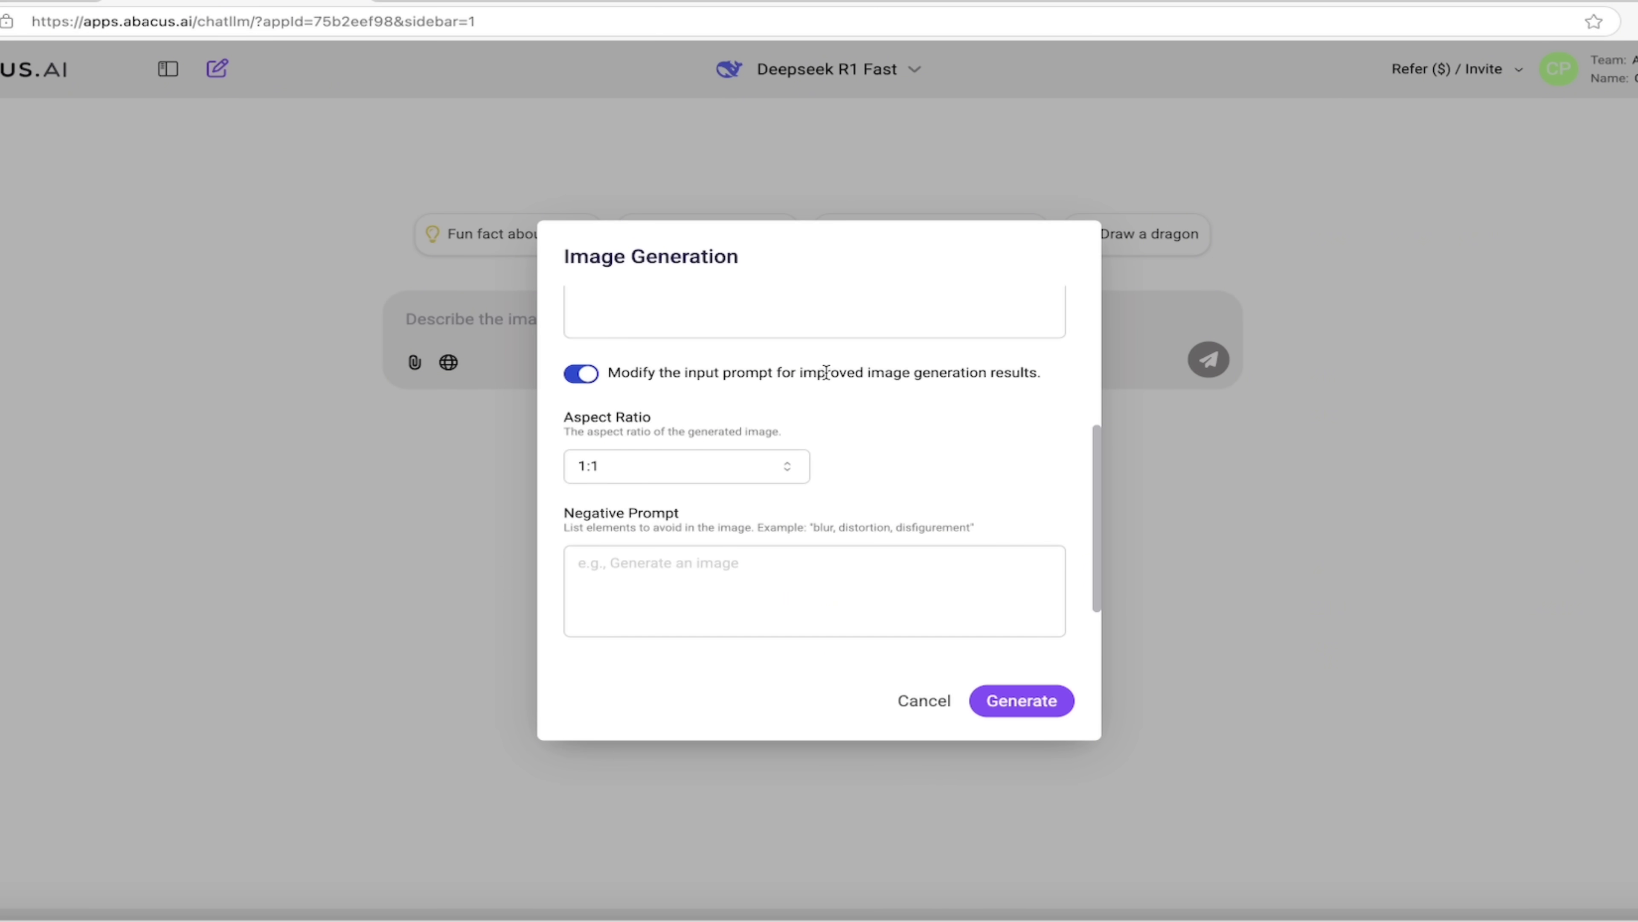
scroll(913, 412, "down", 1)
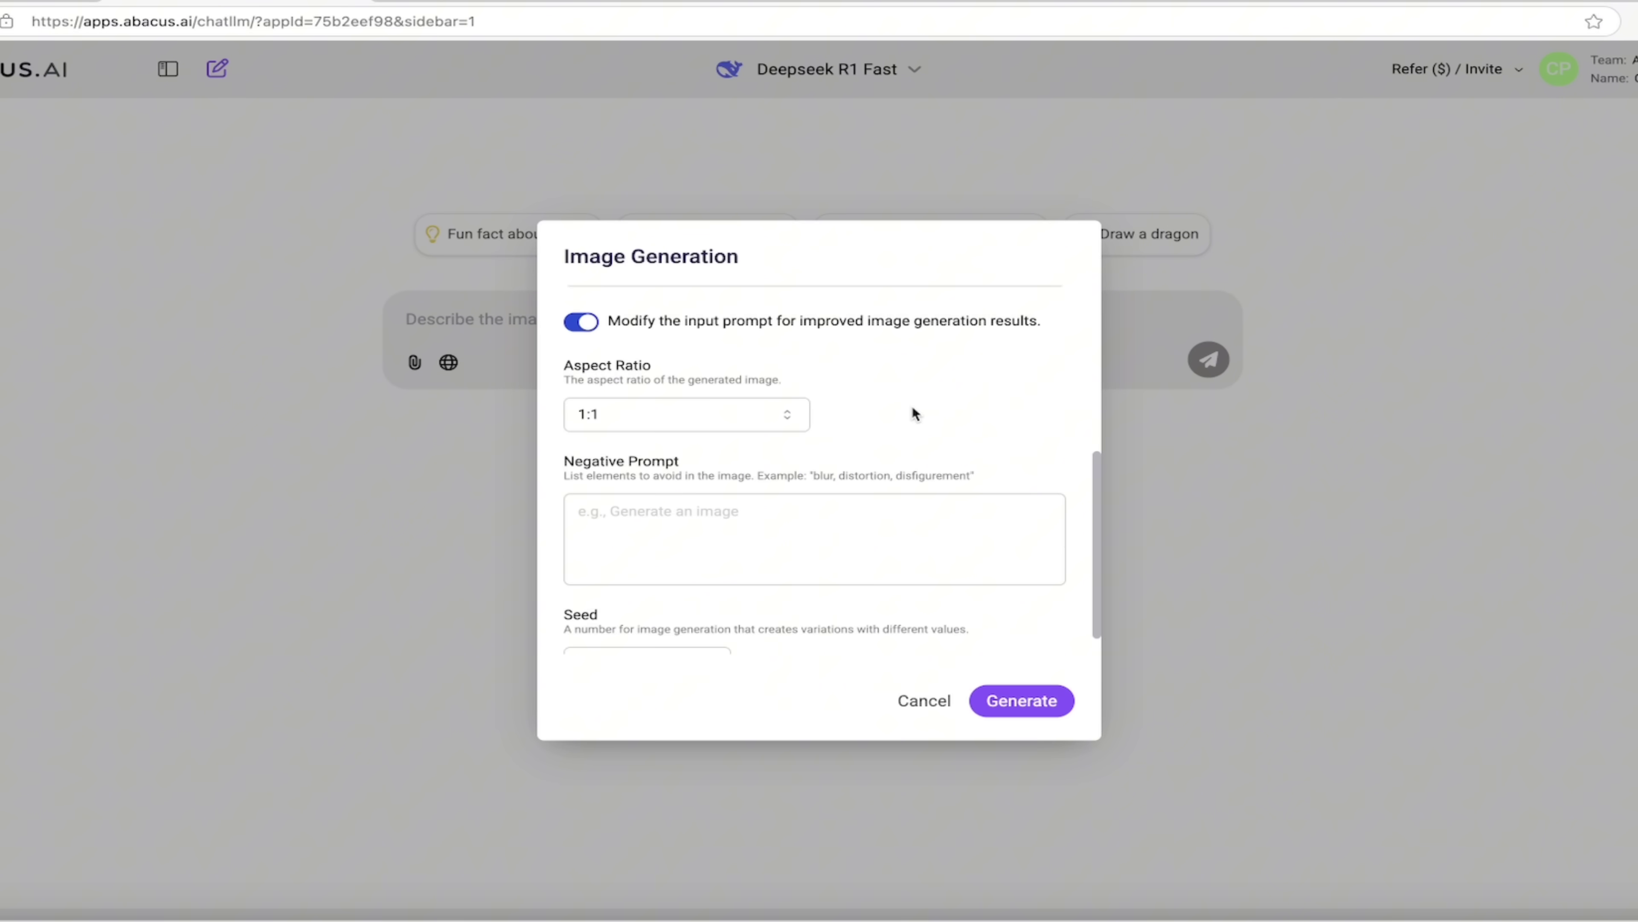
scroll(913, 413, "up", 1)
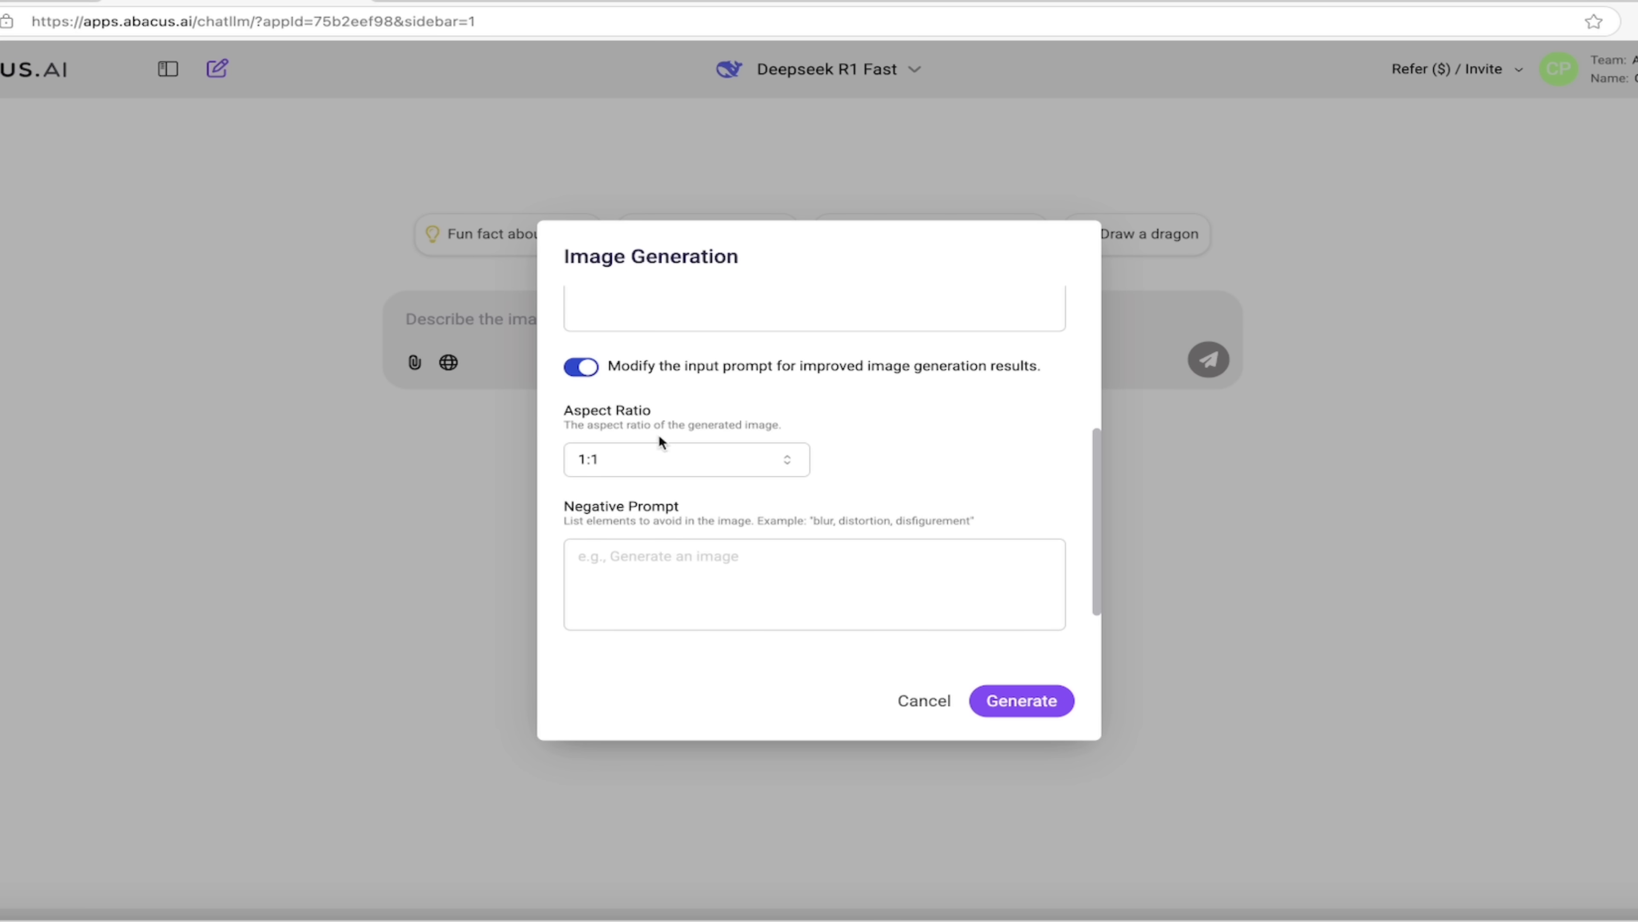
Set the aspect ratio to 16:9 and generate the Imagen 3 bulldog images
left_click(684, 456)
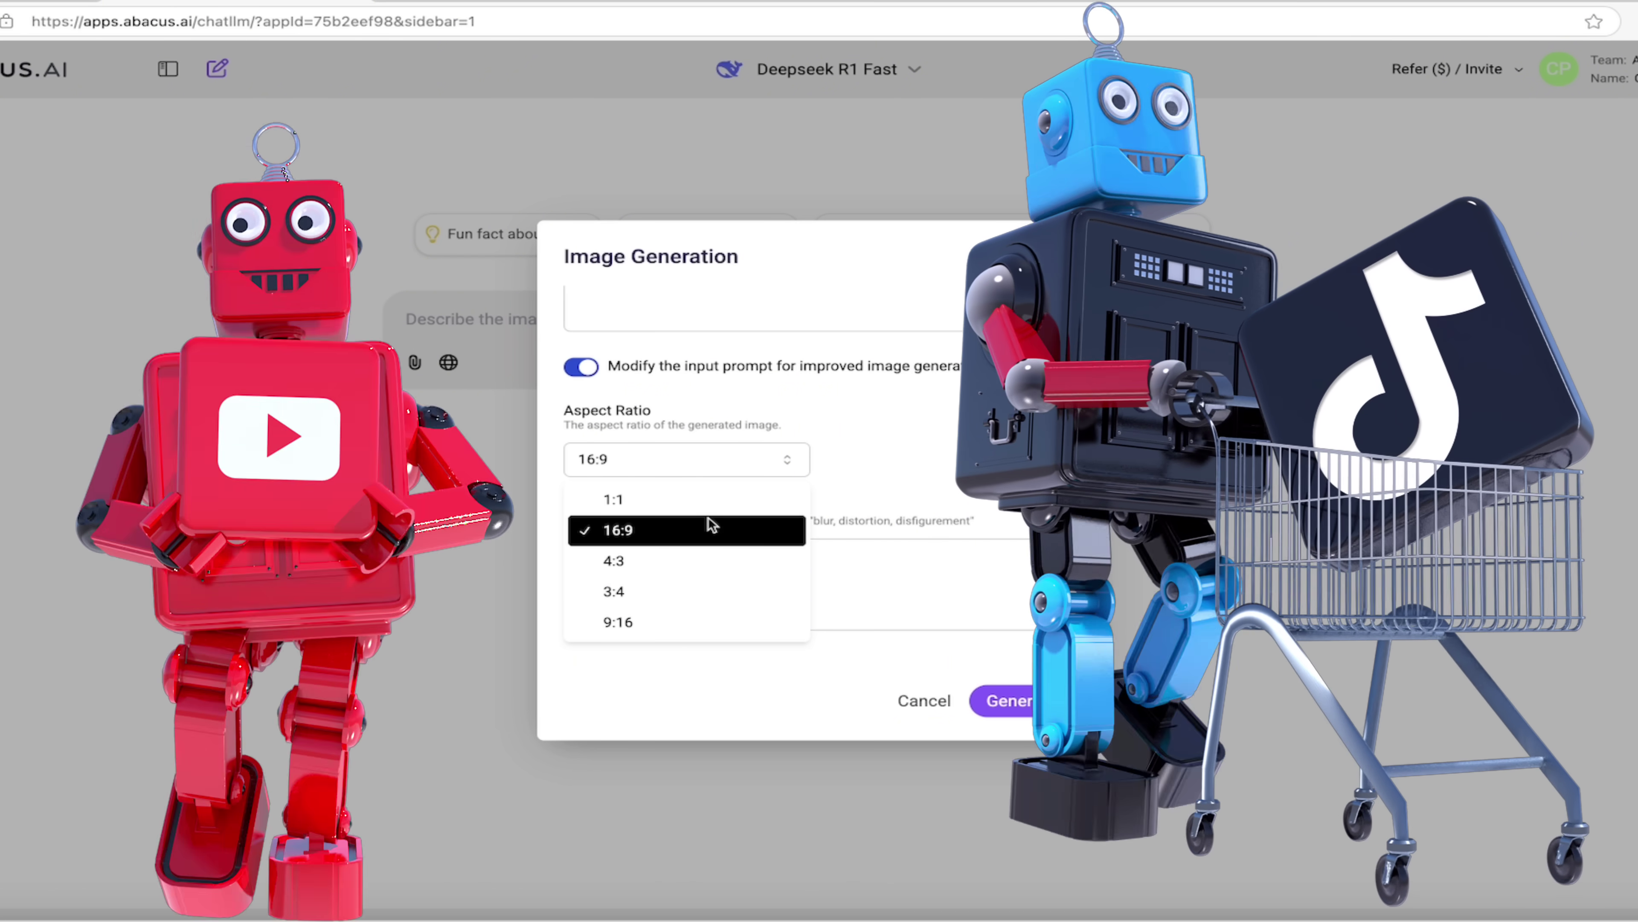
left_click(708, 518)
left_click(1006, 702)
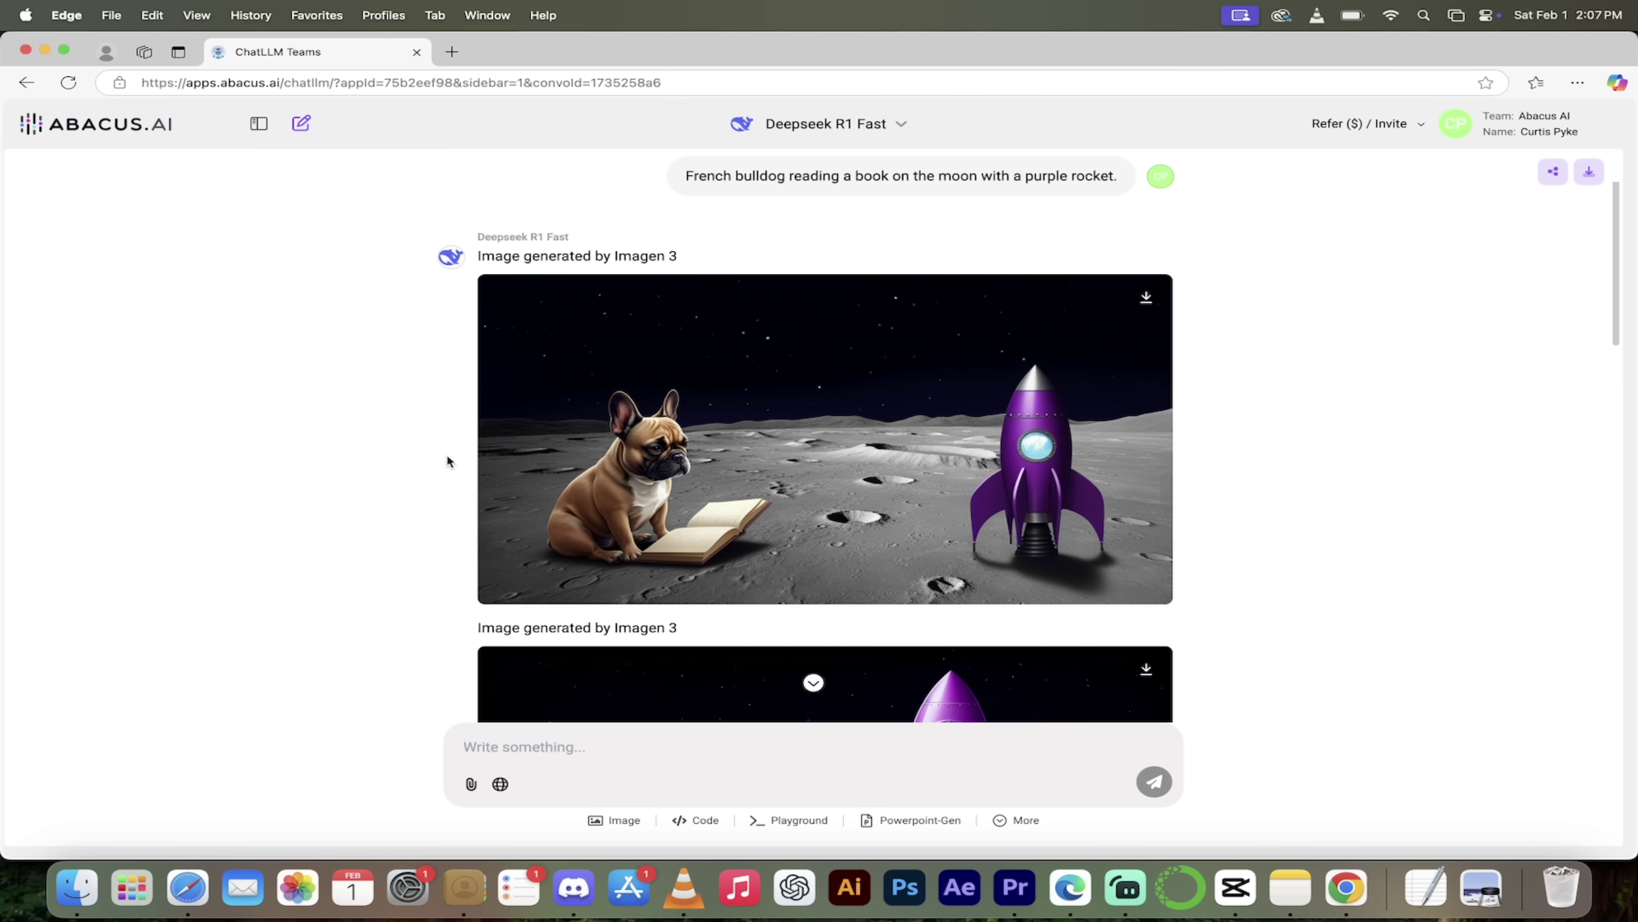
Look through the generated images and enlarge the first bulldog image
scroll(447, 459, "down", 5)
scroll(447, 453, "down", 3)
scroll(691, 428, "up", 10)
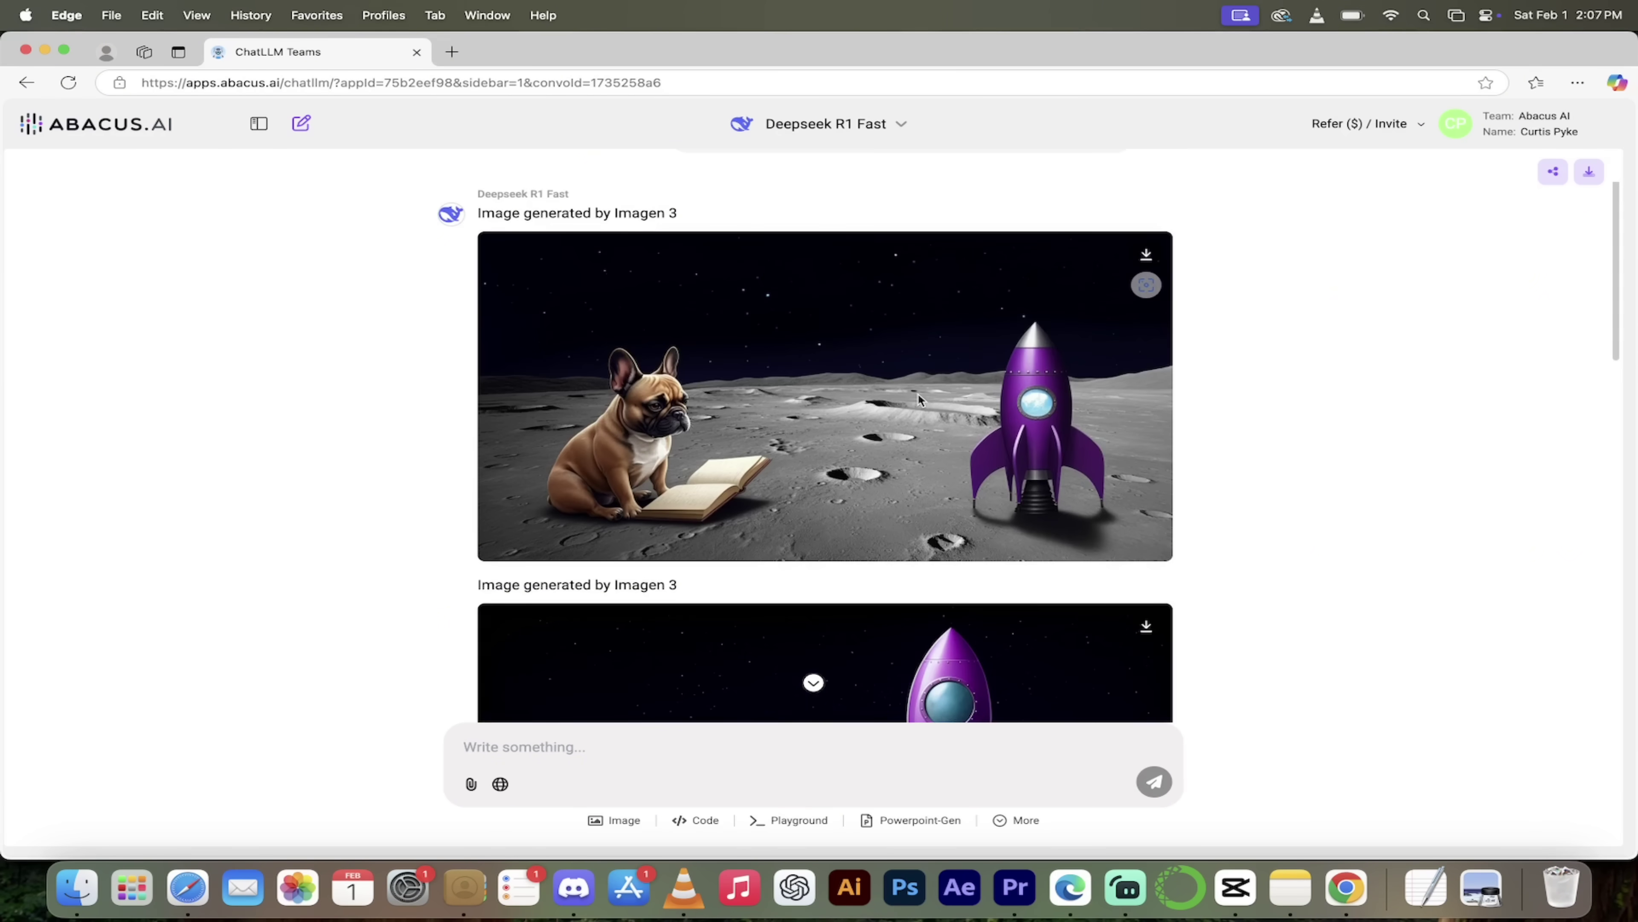
left_click(918, 393)
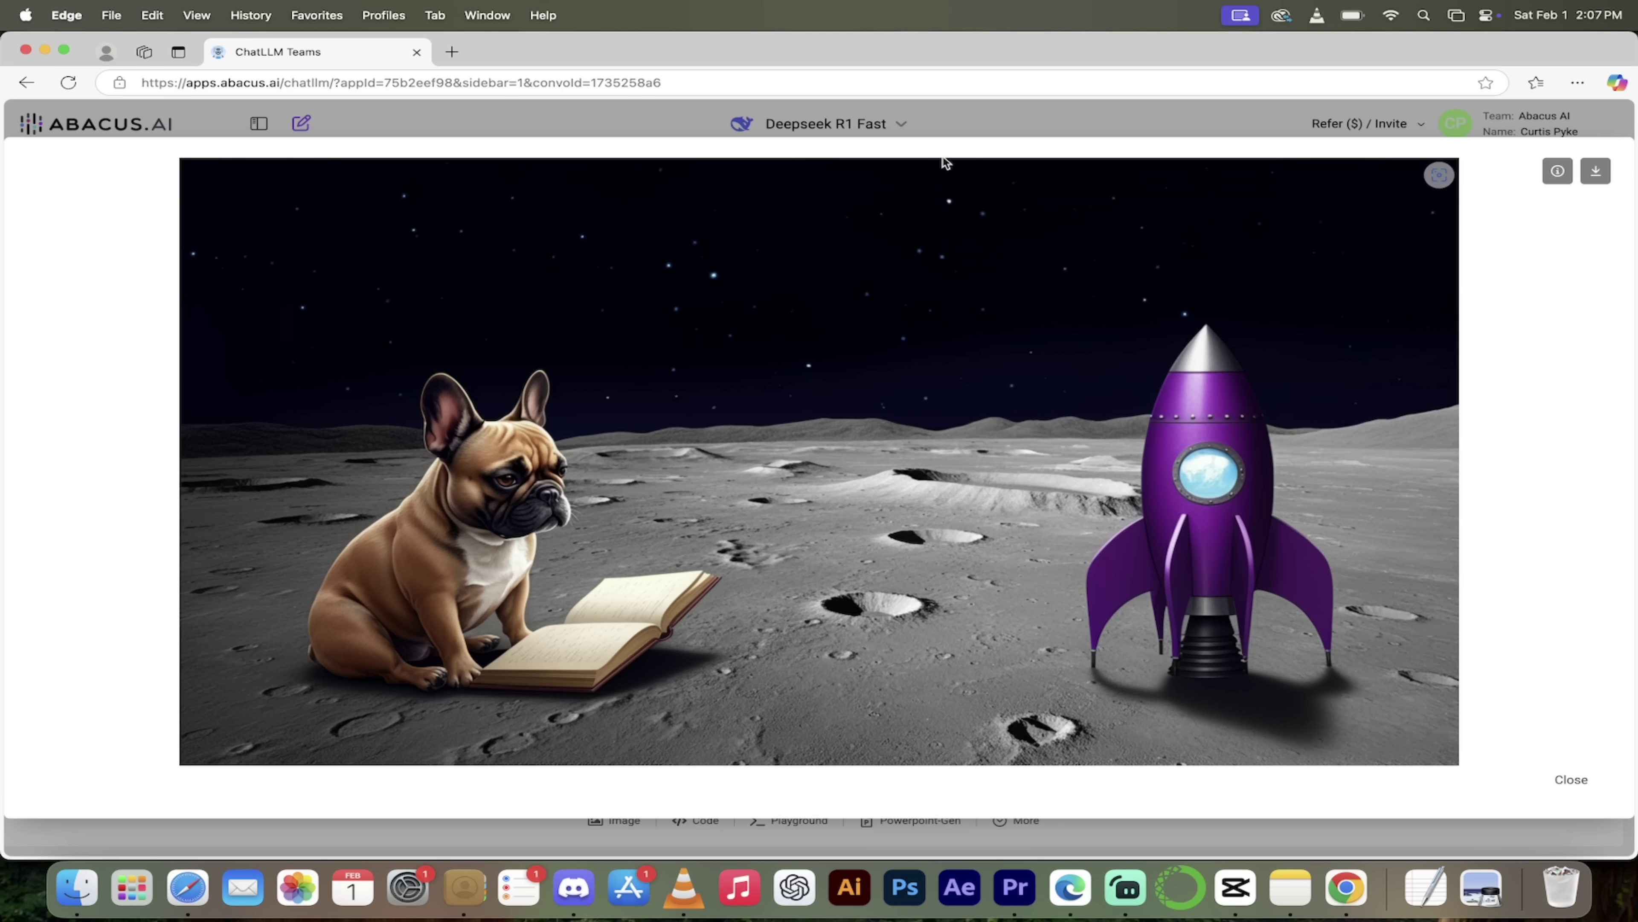
Reopen the first bulldog image to read its rewritten prompt, then close the viewer
left_click(986, 130)
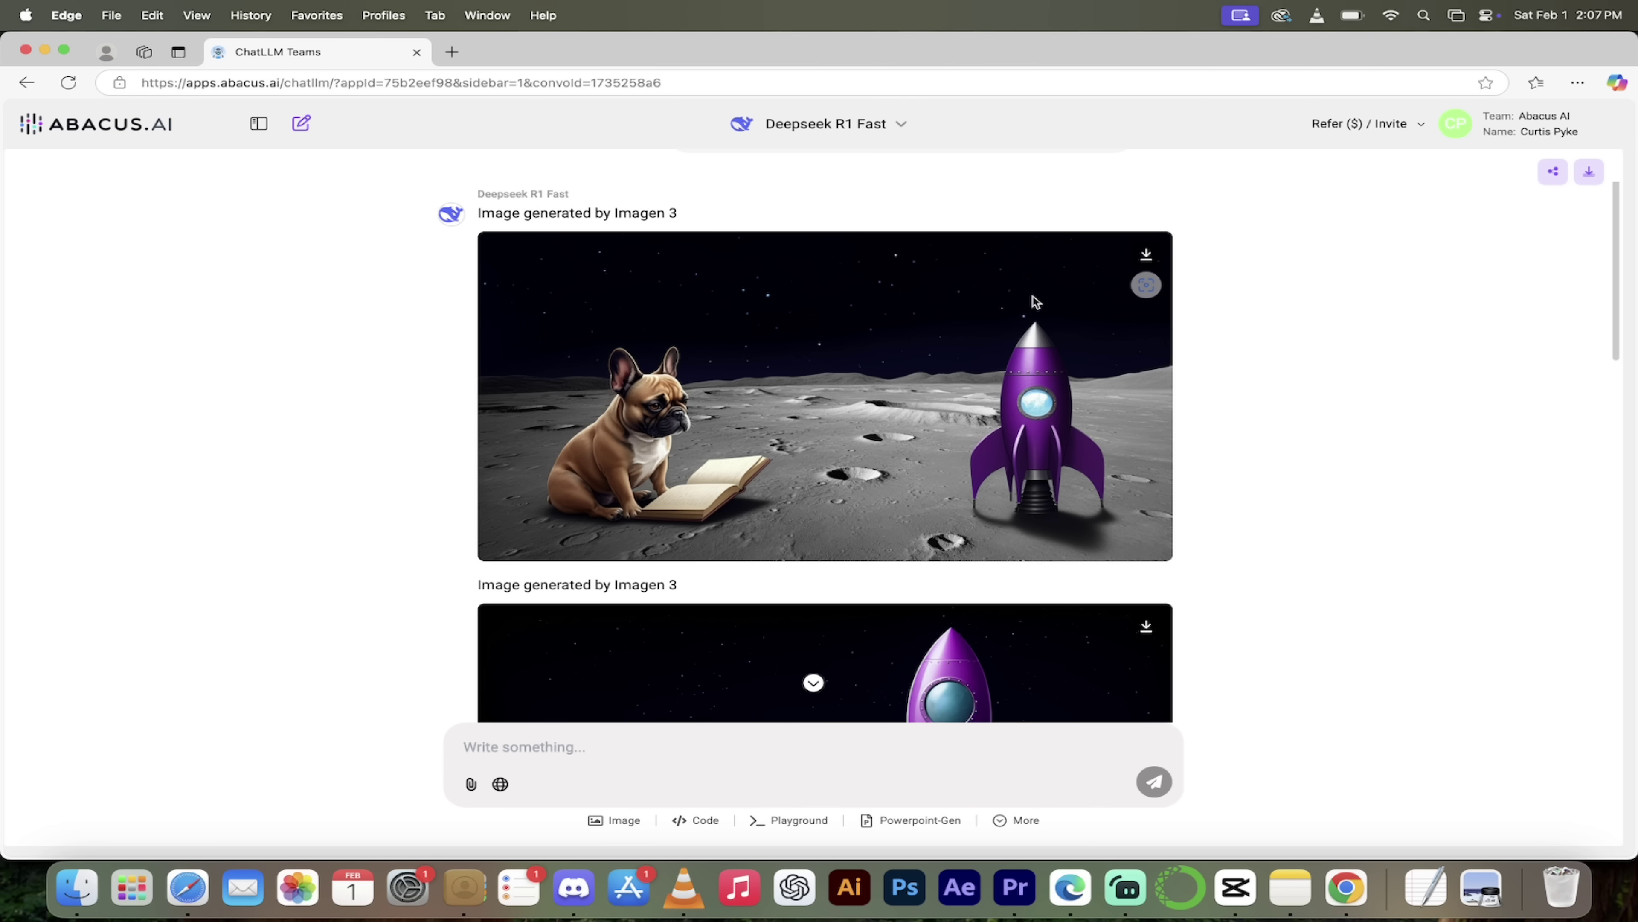
left_click(977, 326)
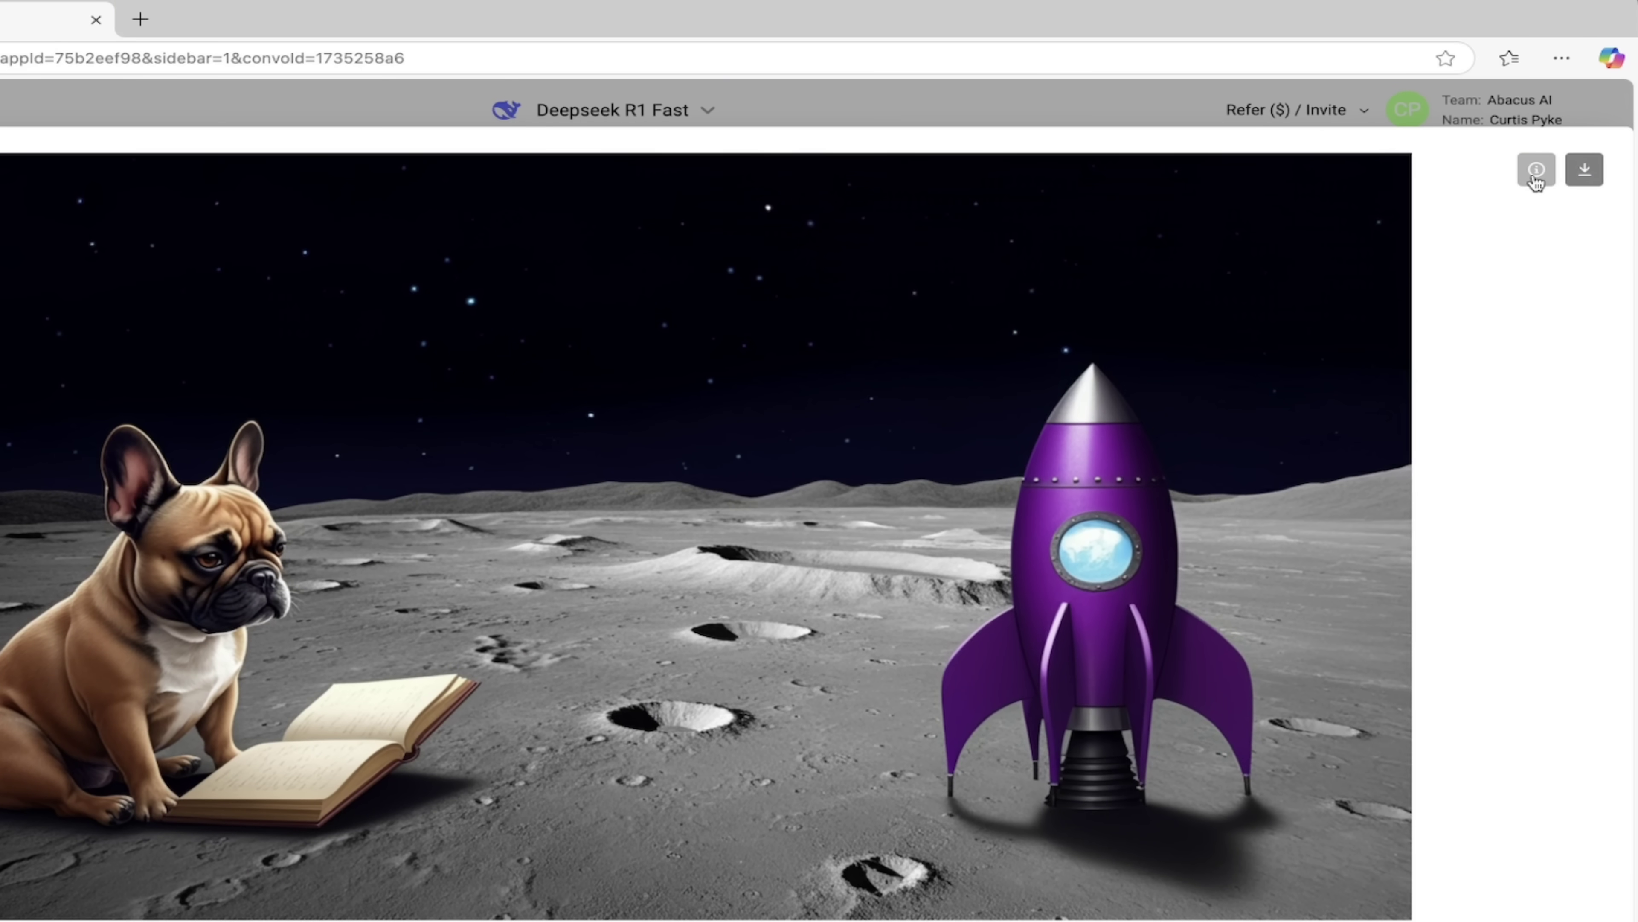
left_click(1536, 178)
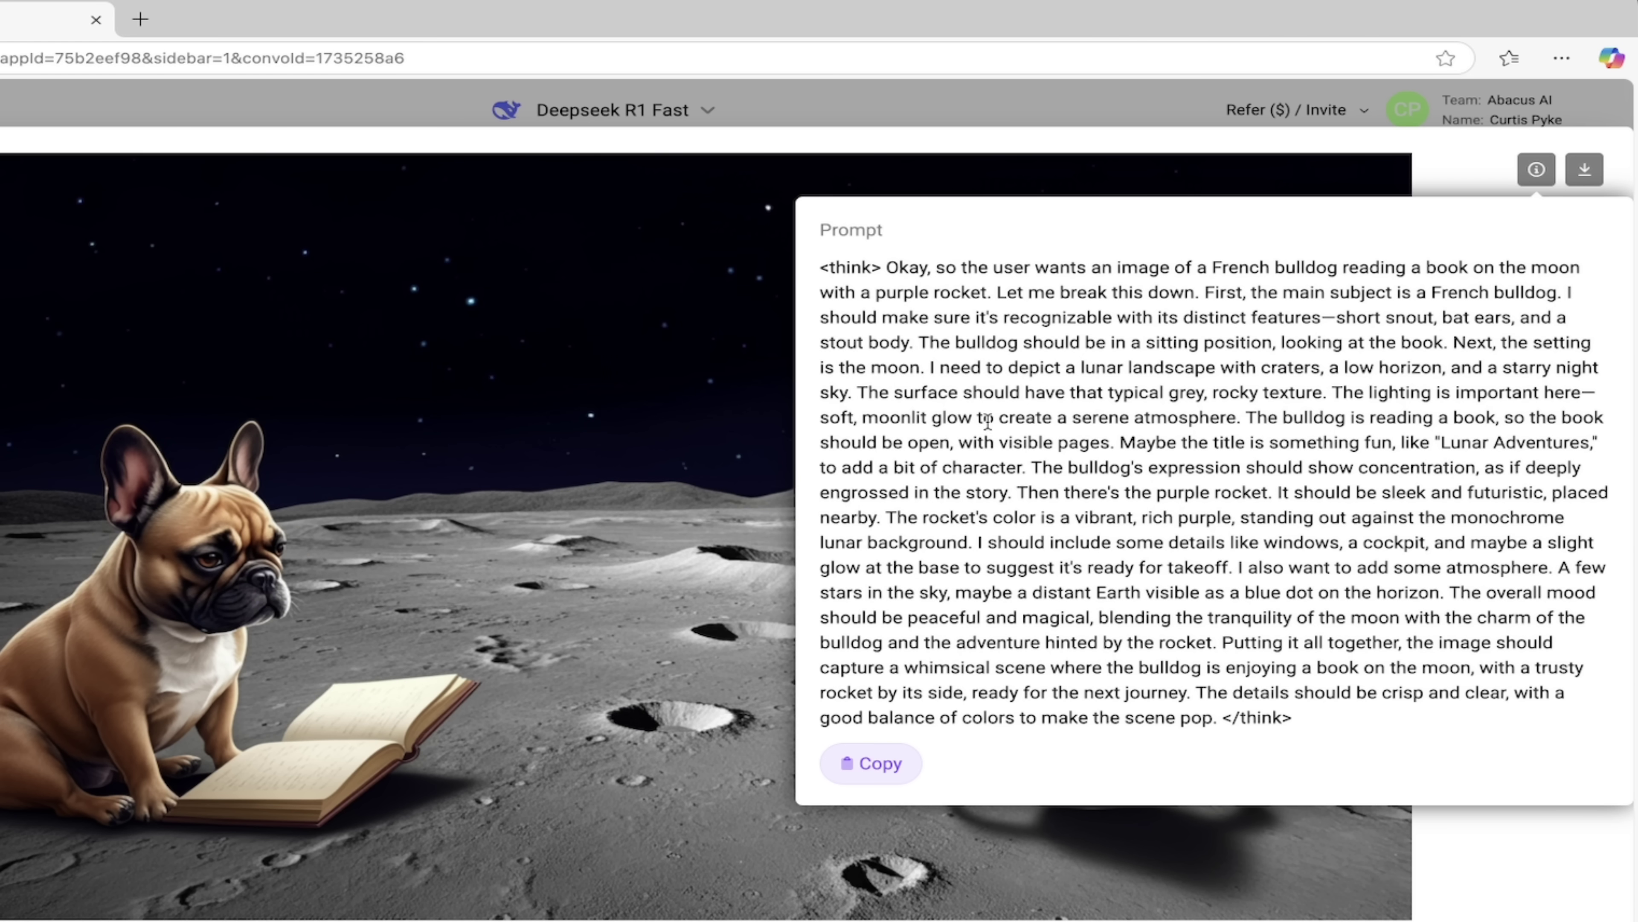
left_click(608, 657)
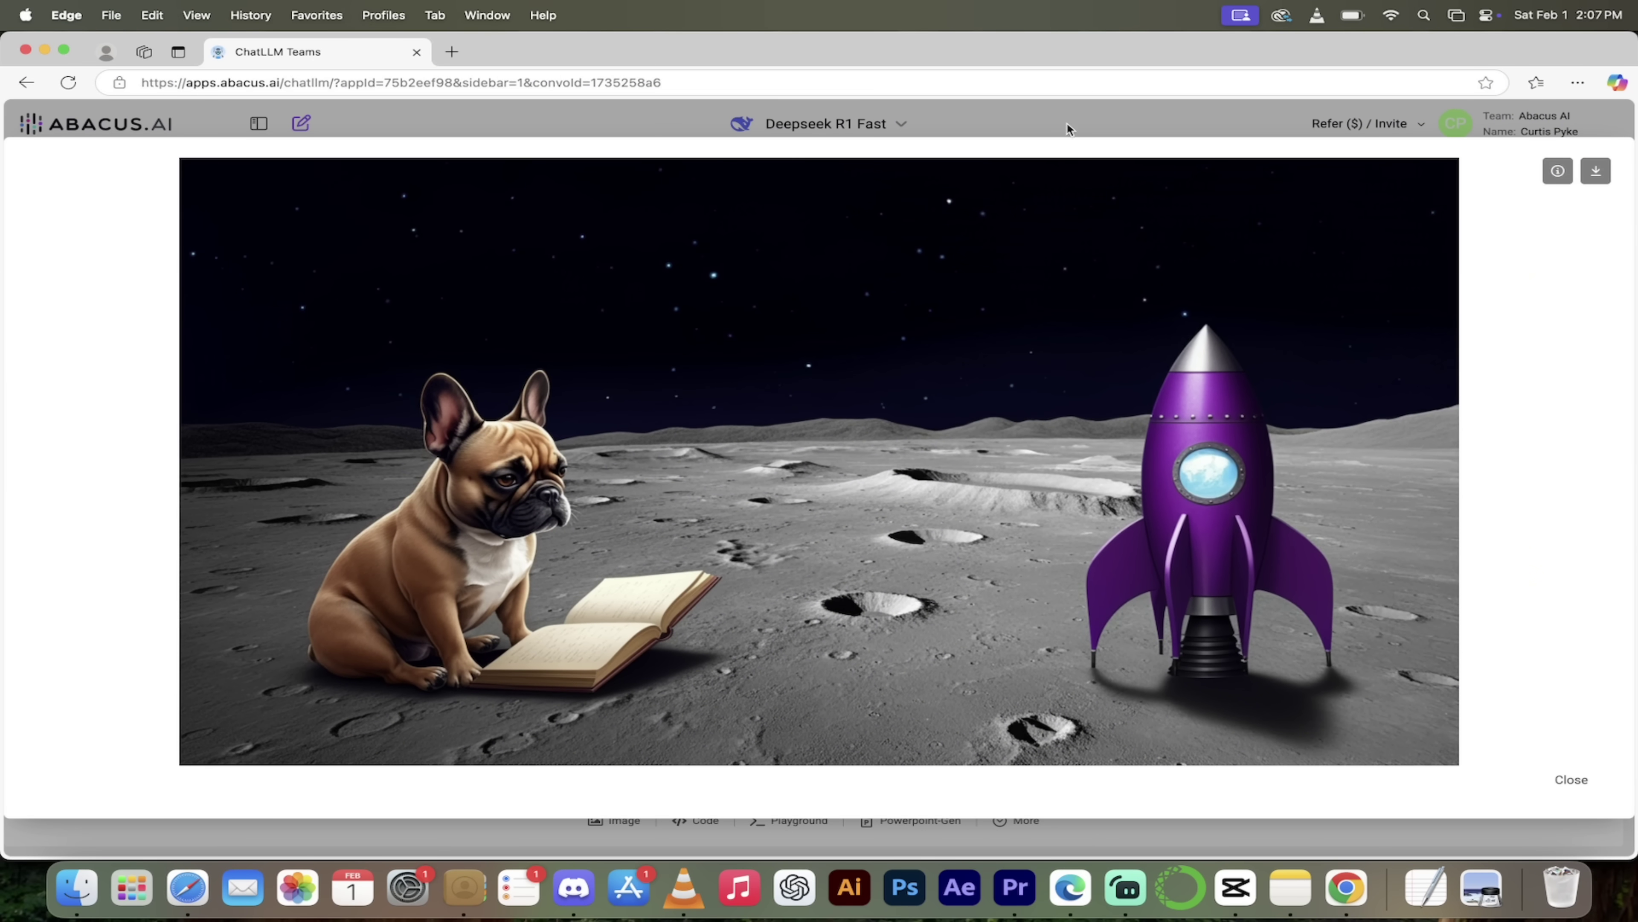
left_click(1072, 123)
Enlarge and close an earlier generated image, then scroll down to the latest image
scroll(911, 461, "down", 10)
scroll(912, 464, "up", 5)
left_click(910, 461)
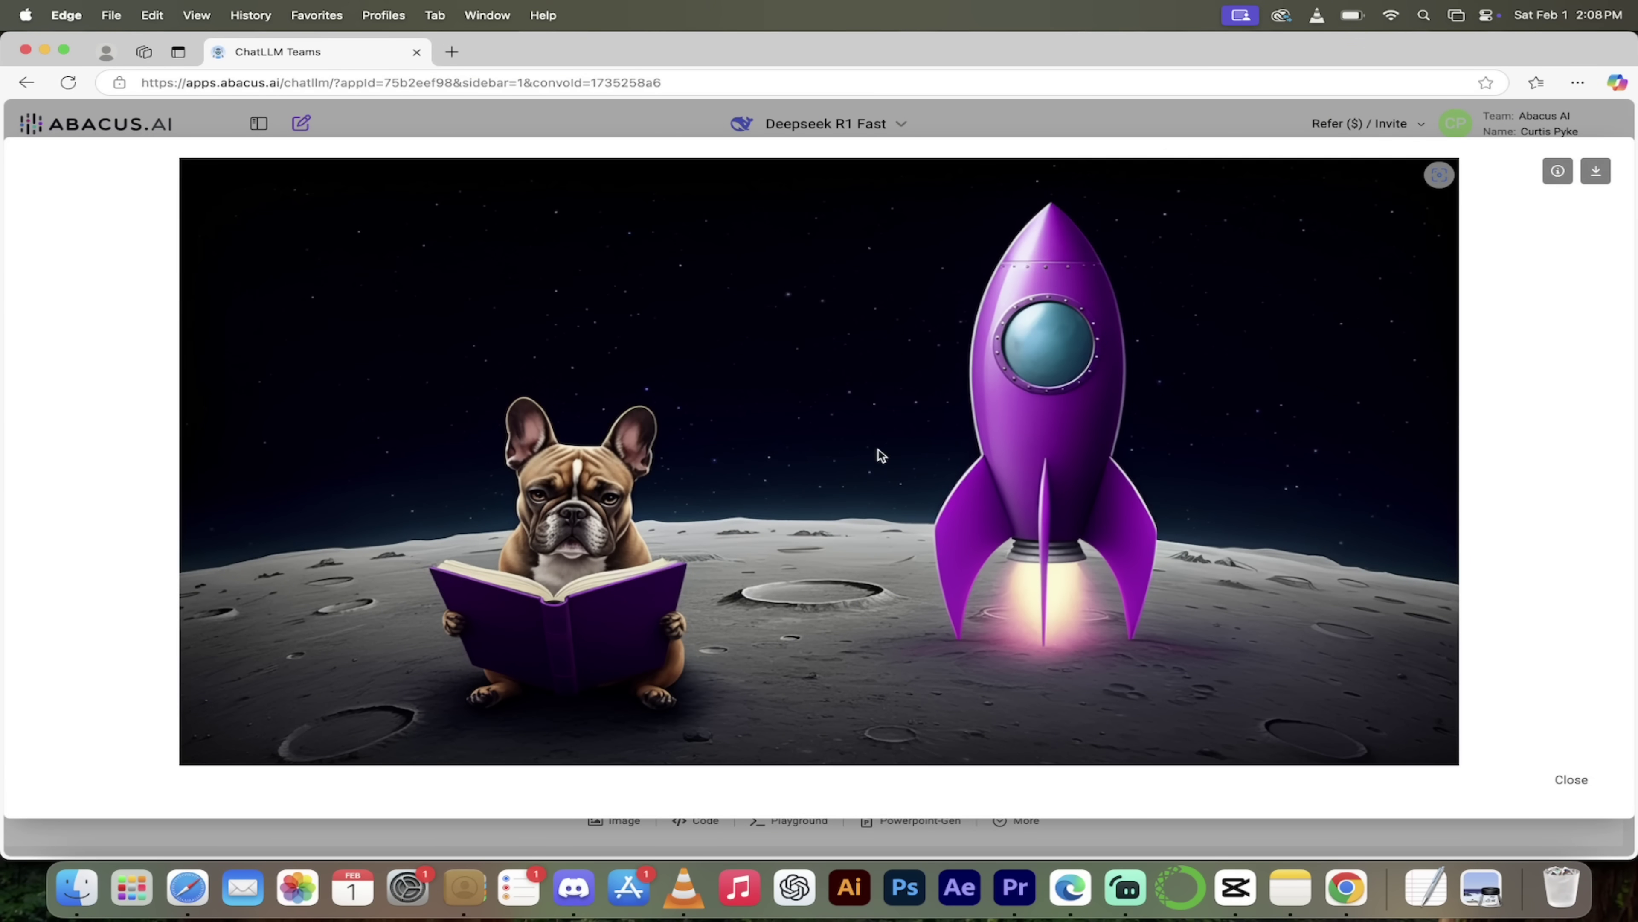
left_click(976, 141)
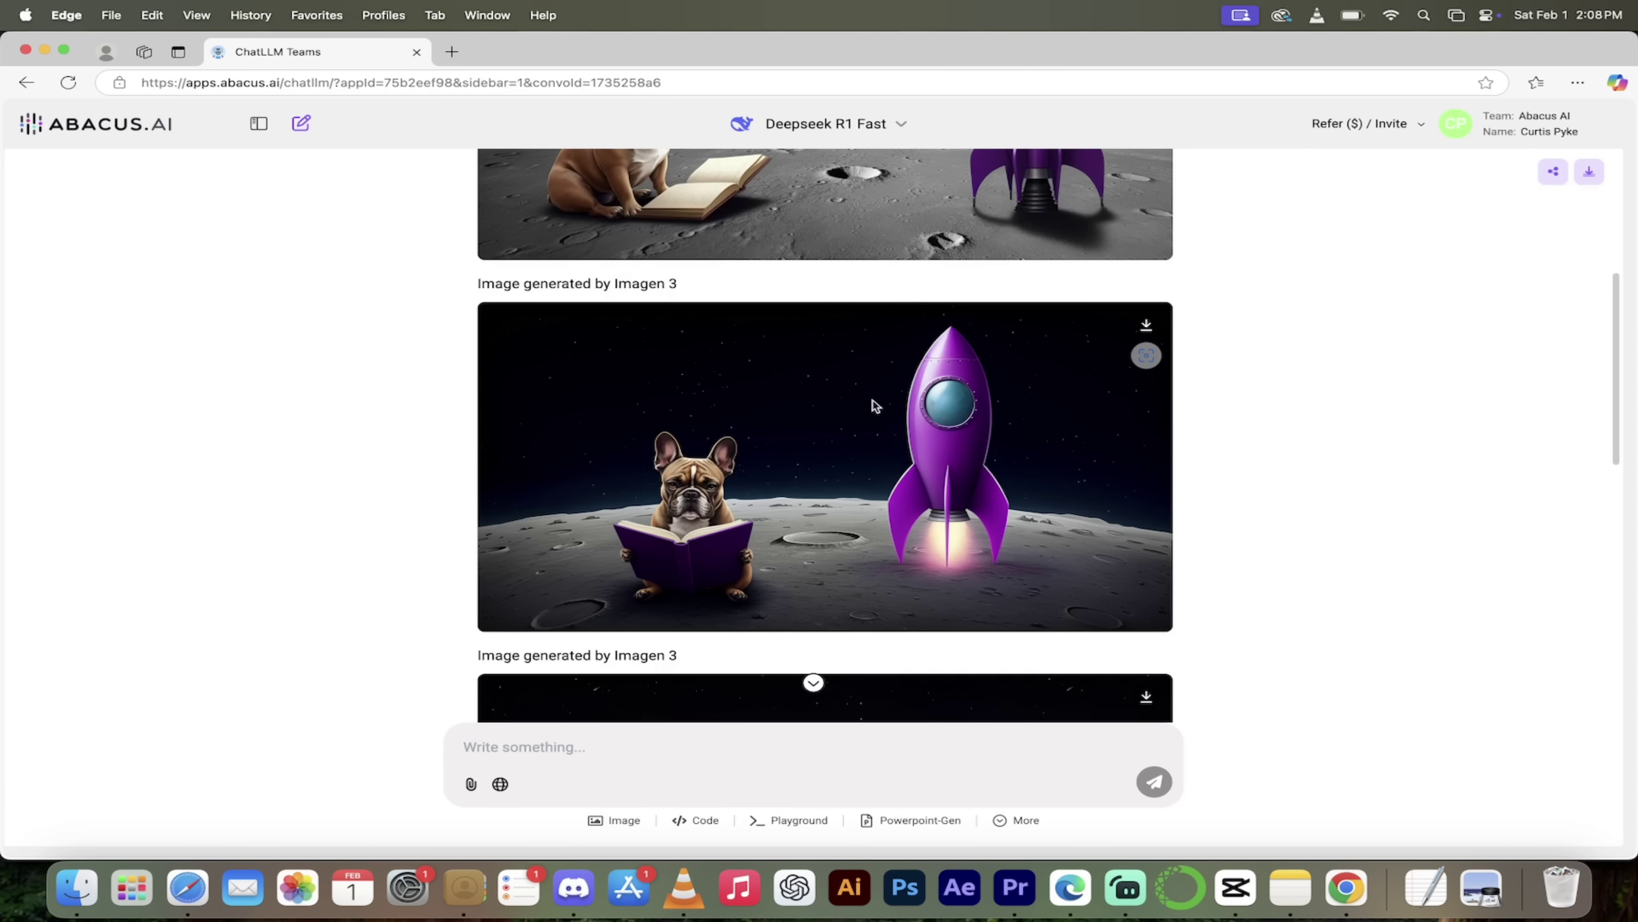
scroll(870, 413, "down", 5)
left_click(602, 825)
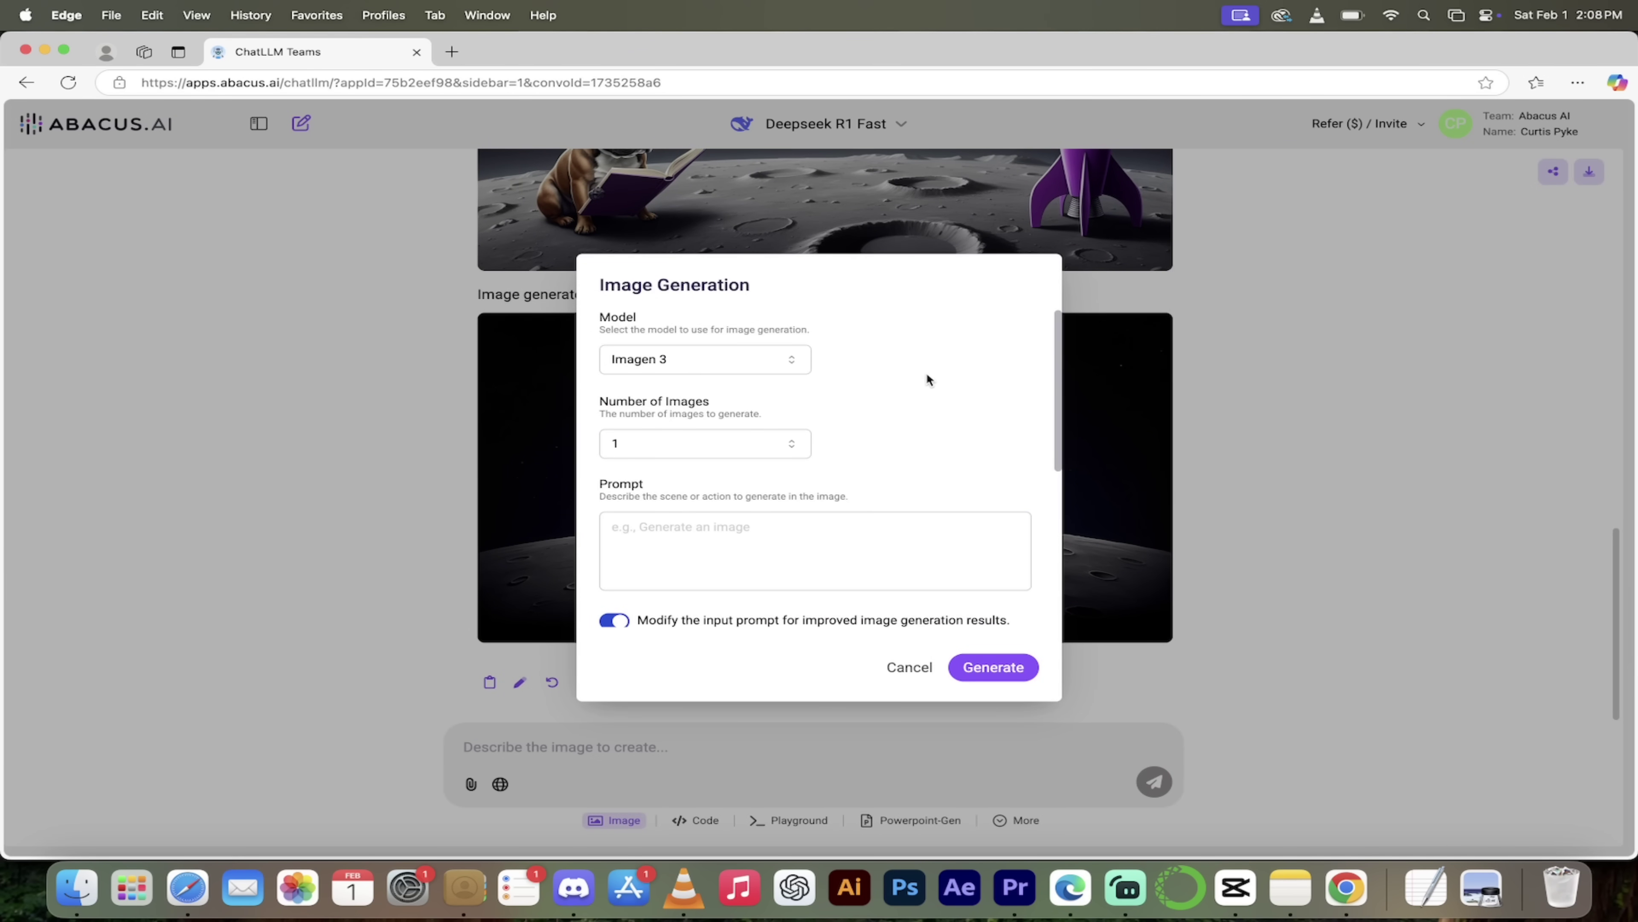
left_click(909, 667)
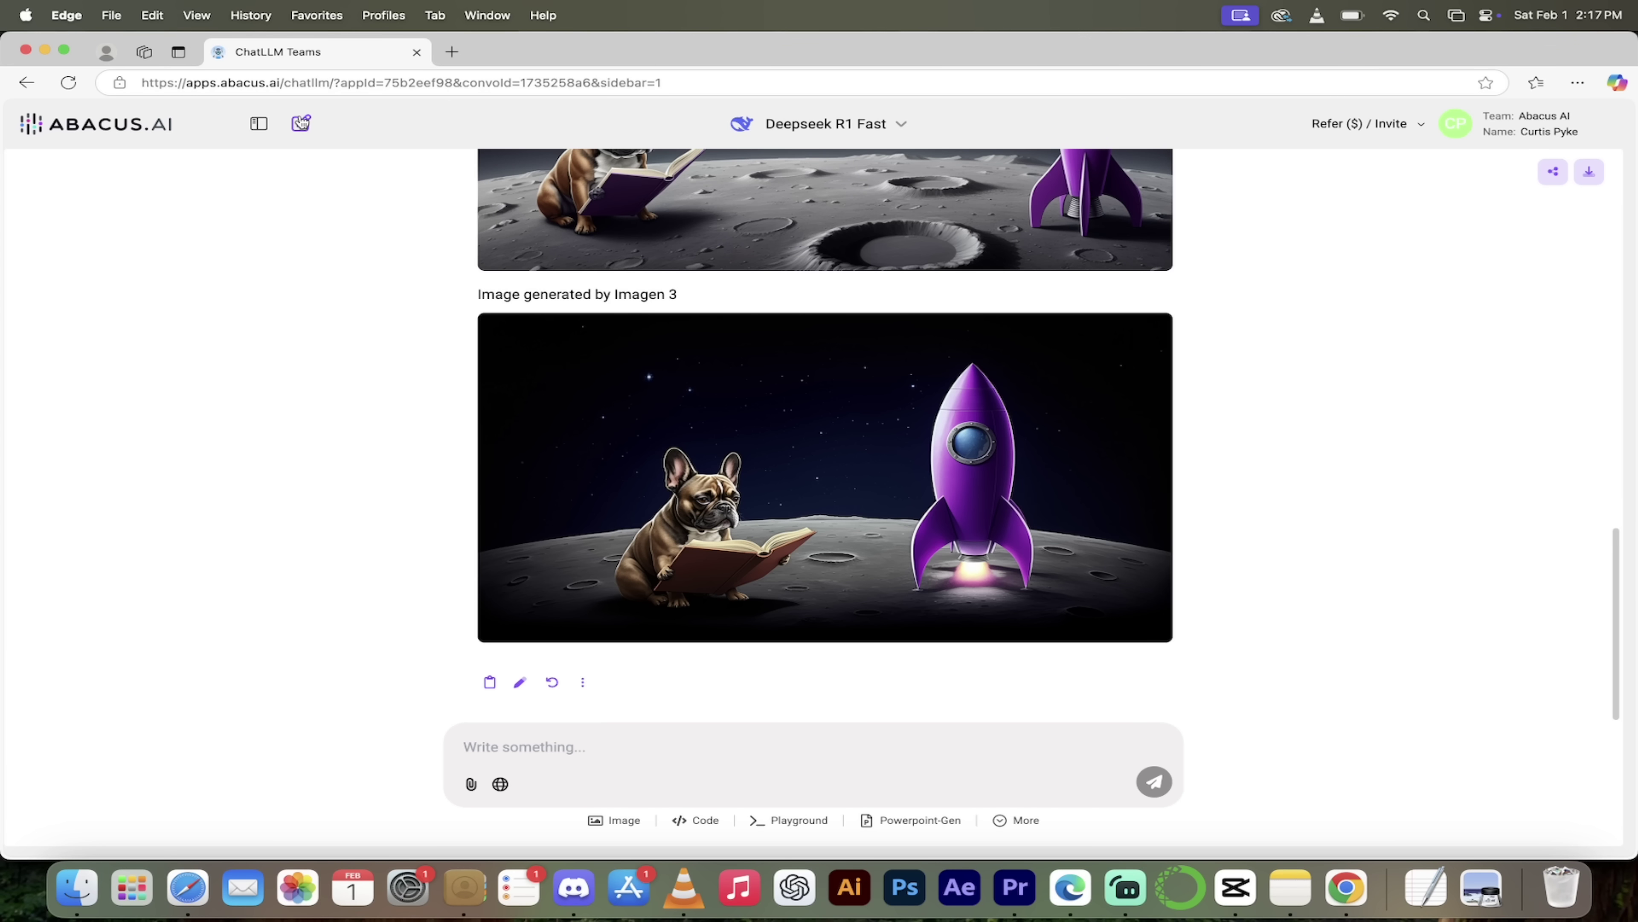
Start a new chat, then show and hide the past-chats sidebar
left_click(301, 122)
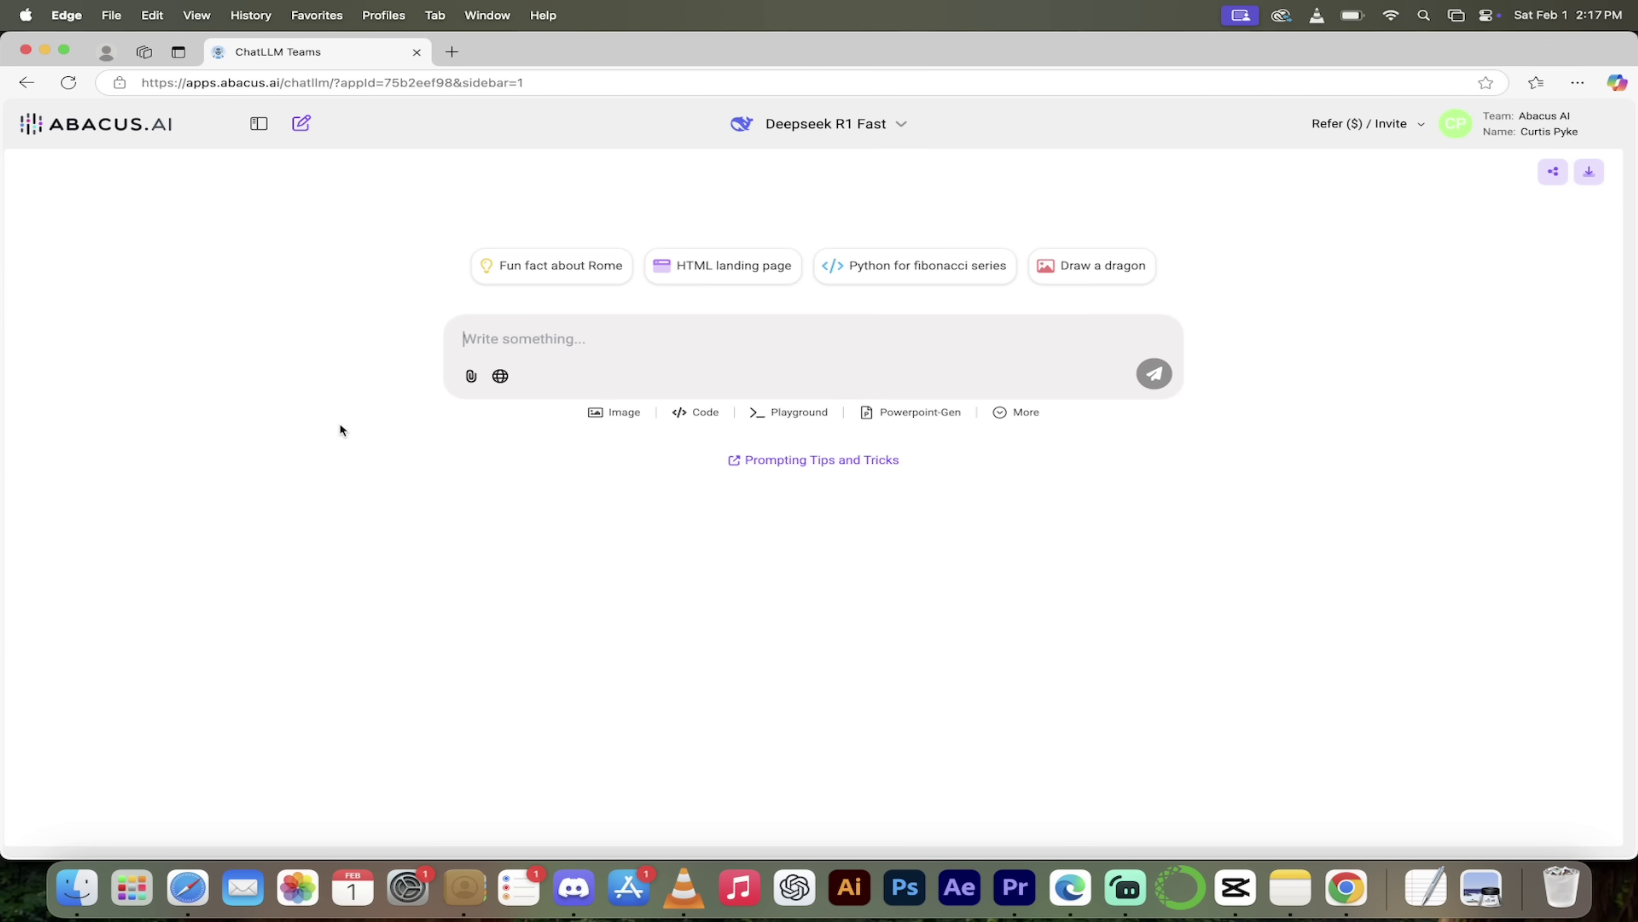
left_click(258, 125)
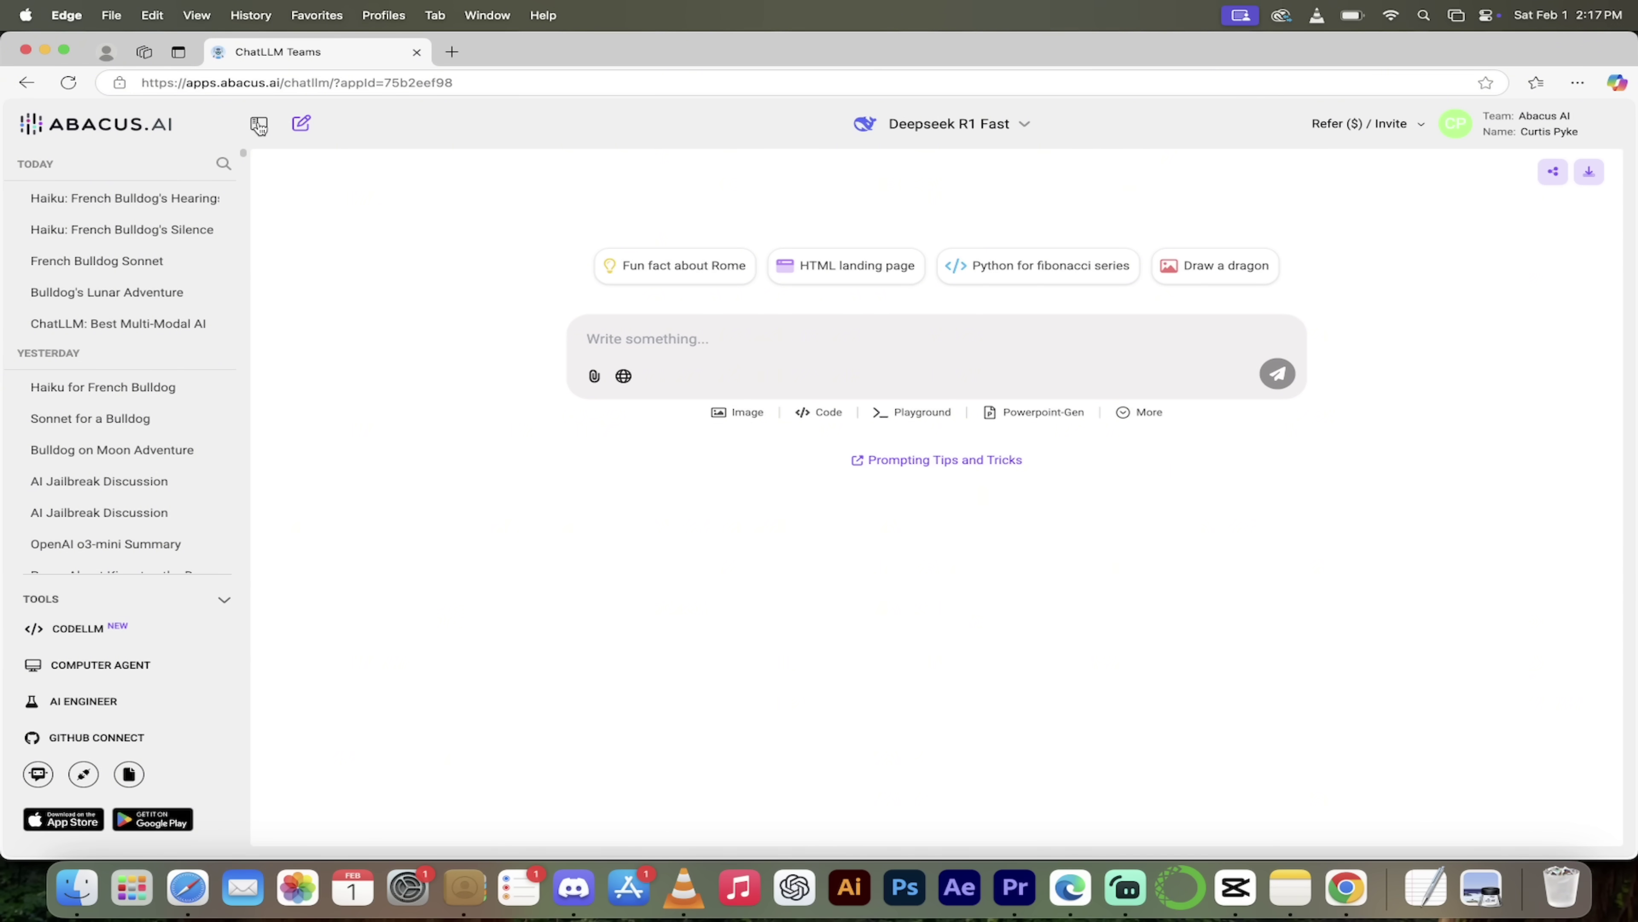
left_click(258, 125)
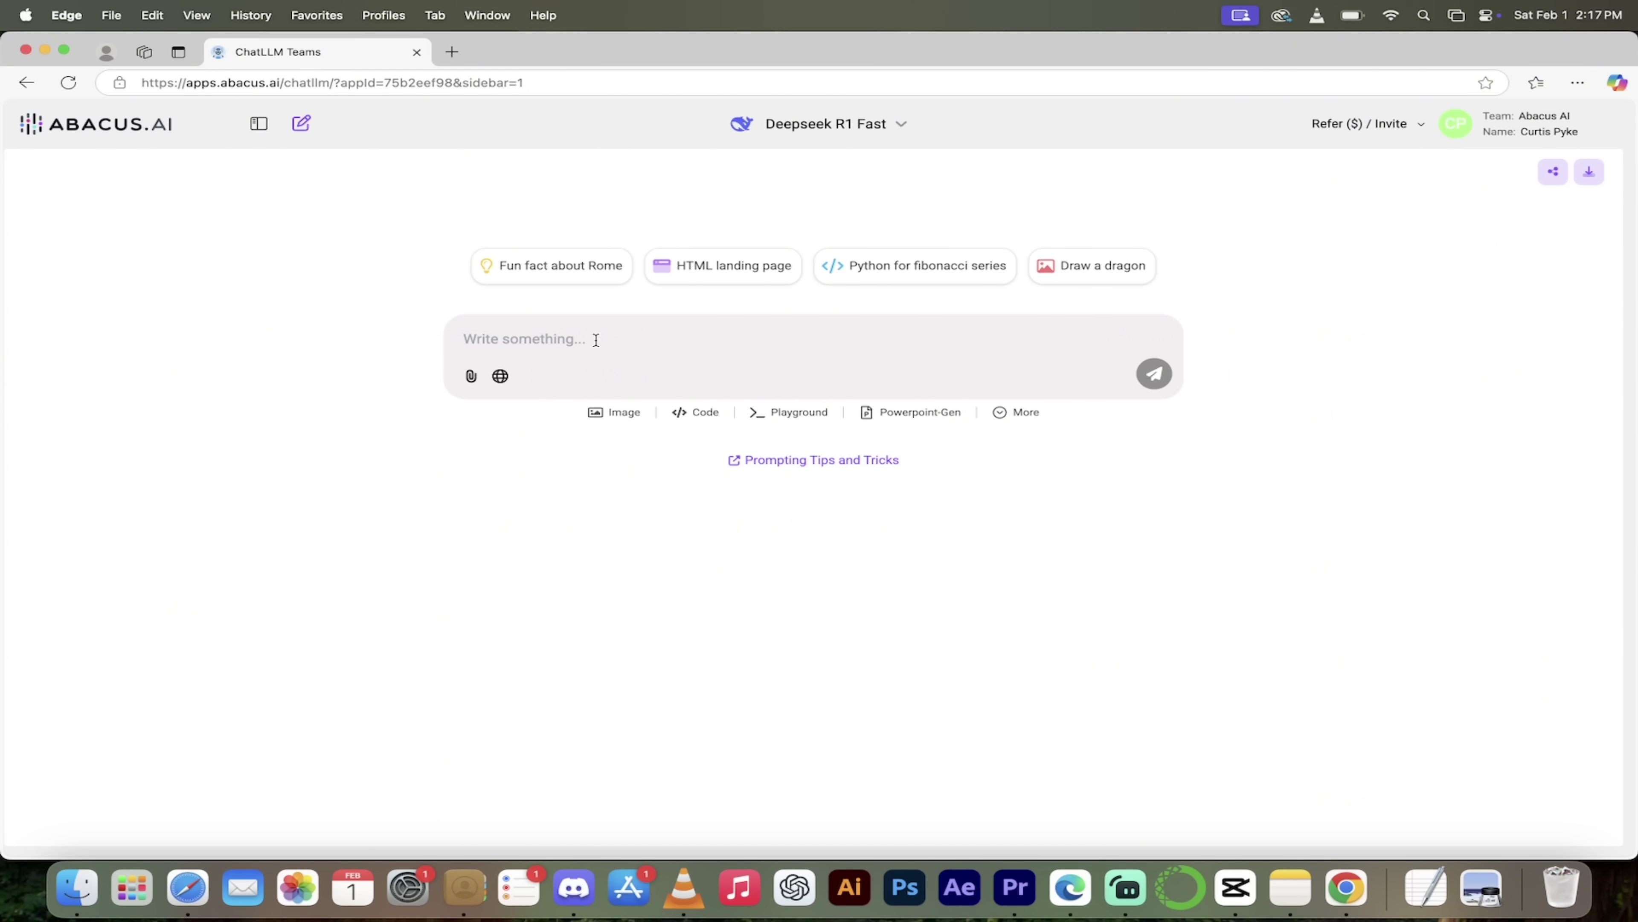
Switch the model to o3 Mini High and write the disobedient French bulldog sonnet prompt
left_click(902, 125)
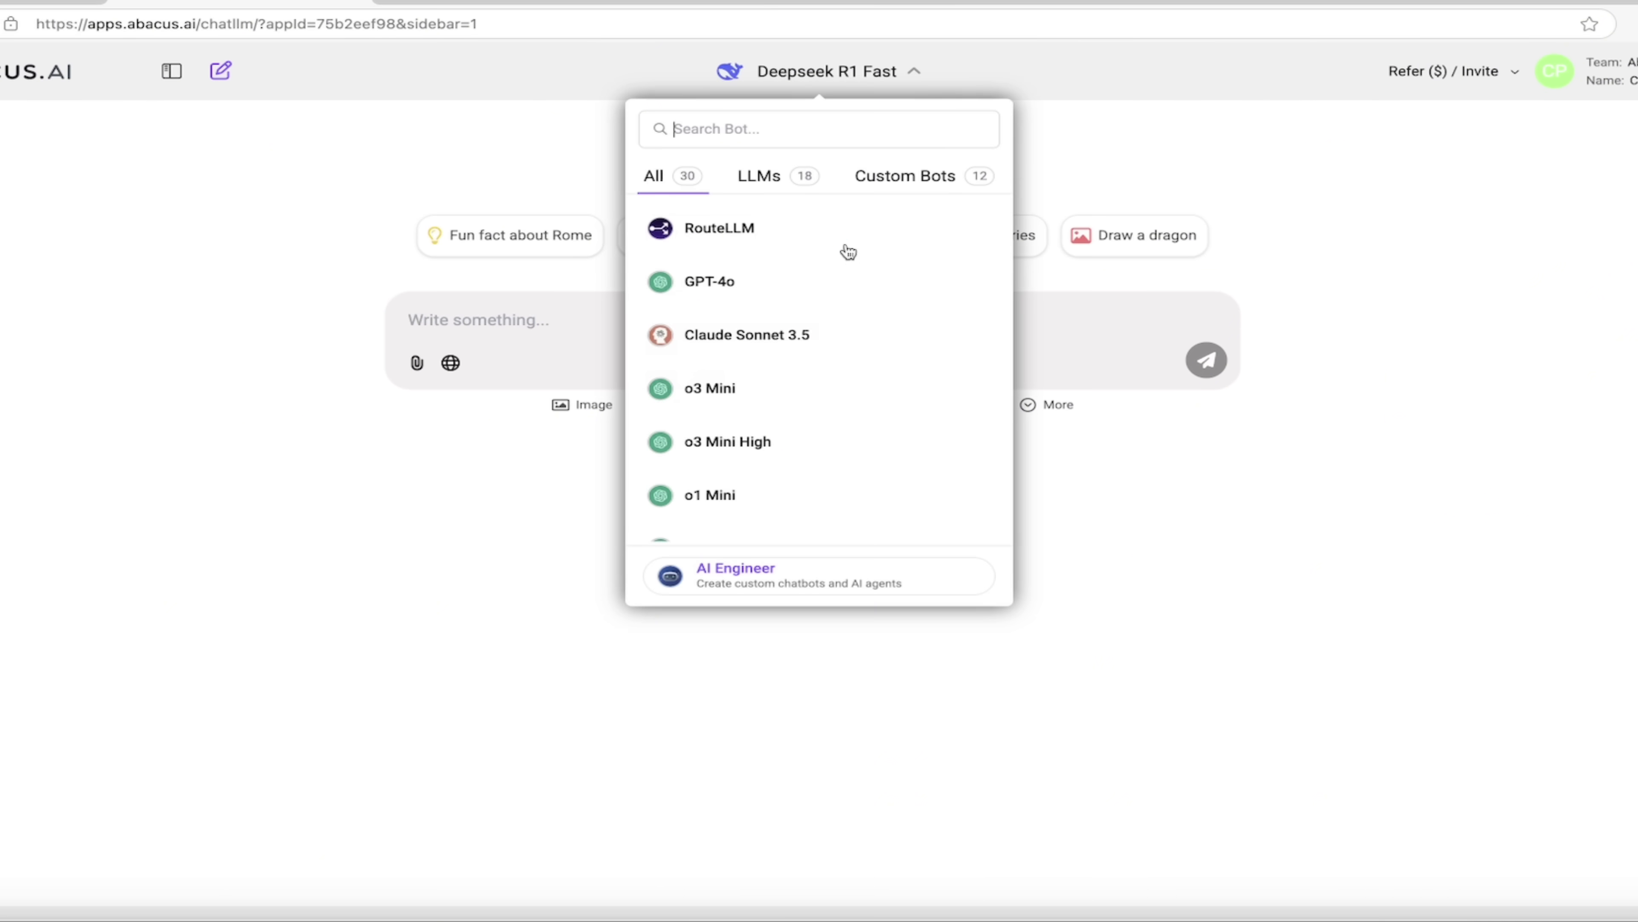
scroll(807, 432, "down", 1)
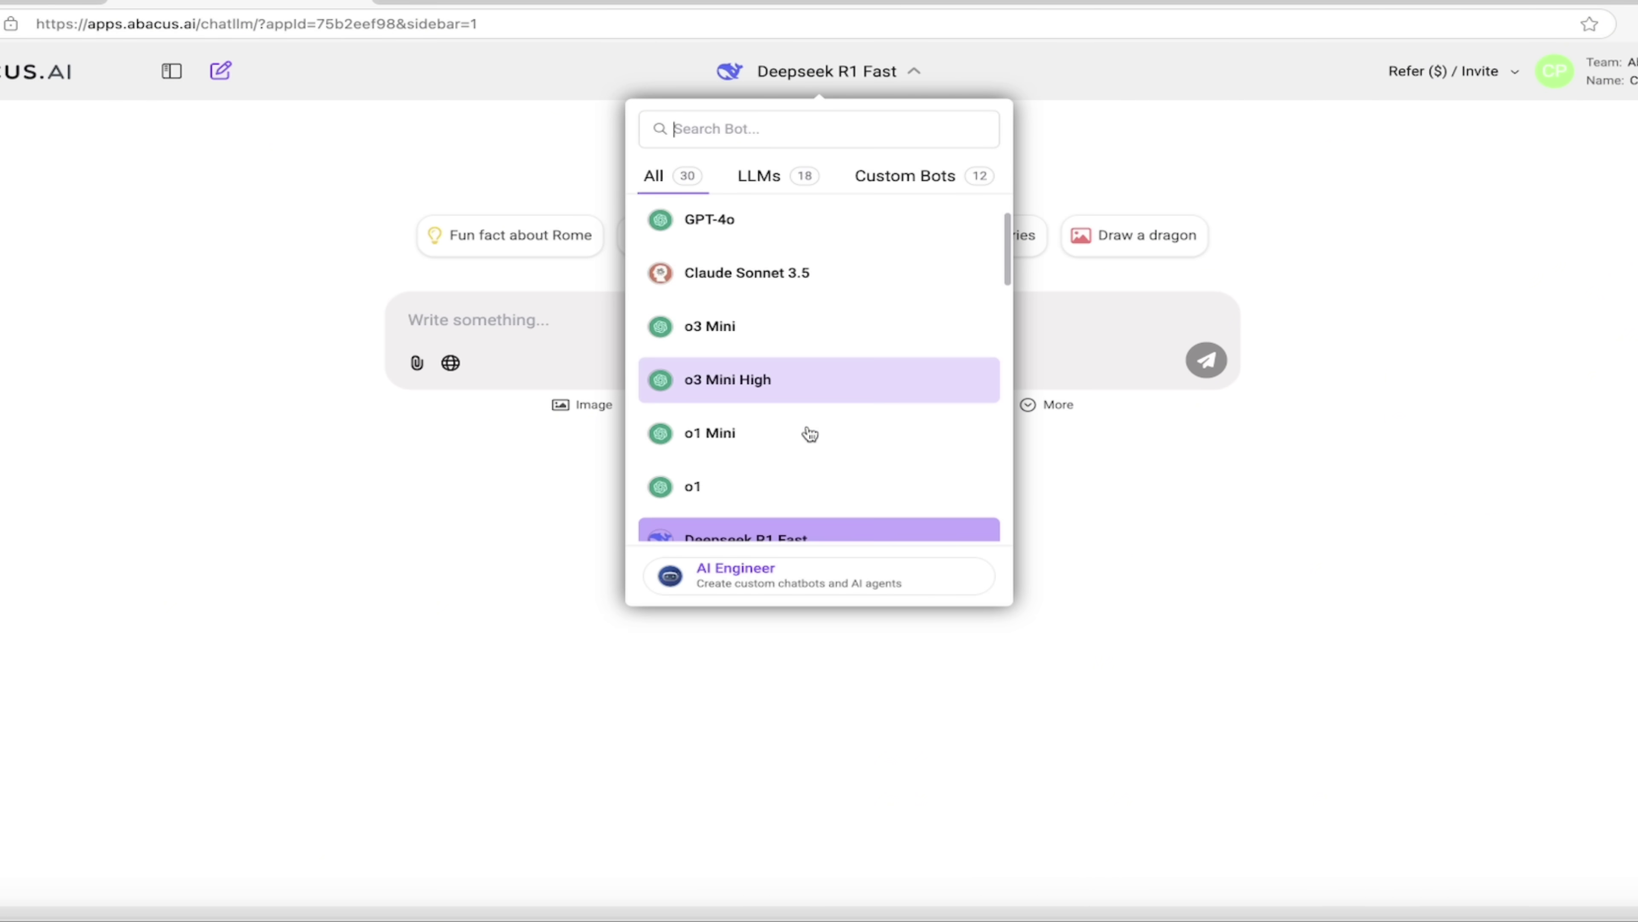
left_click(802, 394)
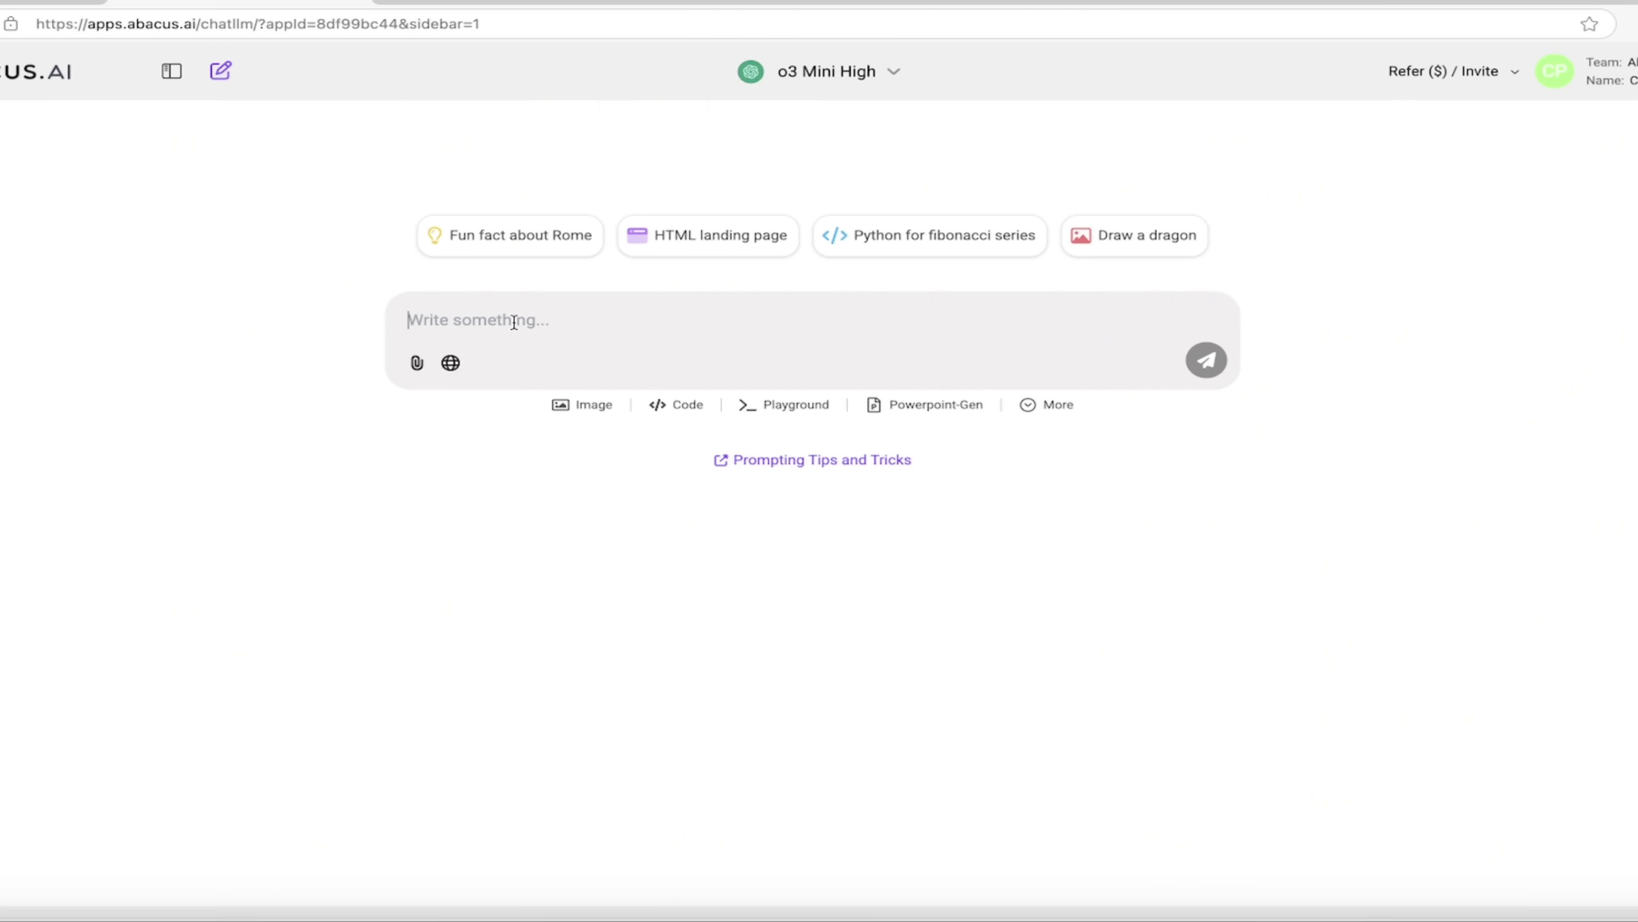
left_click(510, 319)
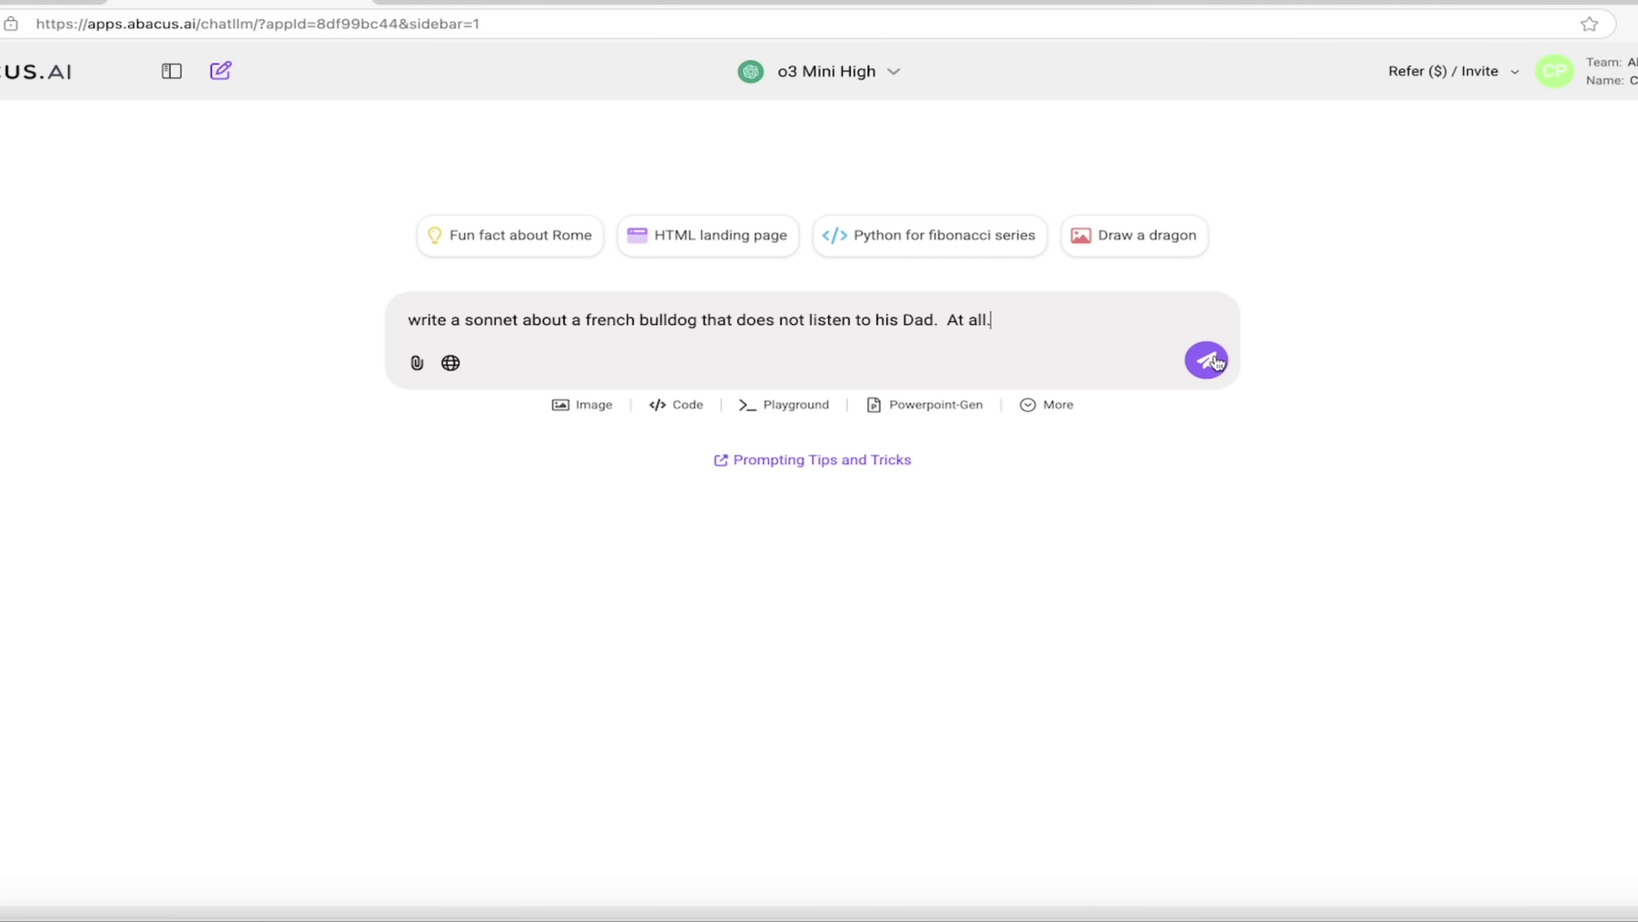
Send the sonnet request, then browse the model list and close it
left_click(1207, 361)
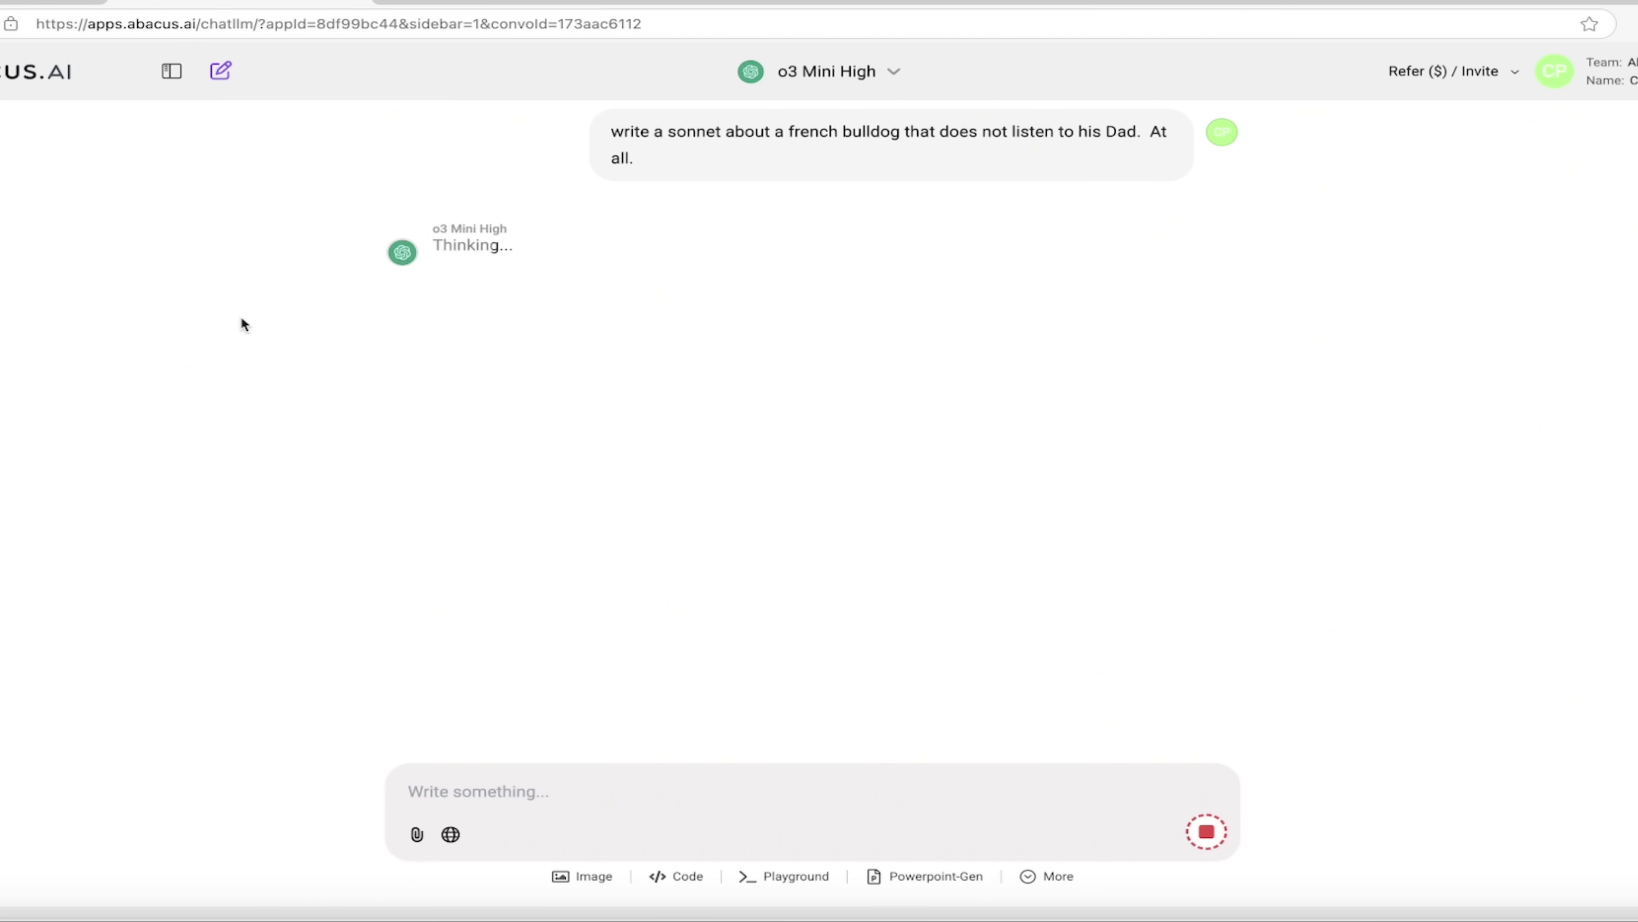
left_click(895, 70)
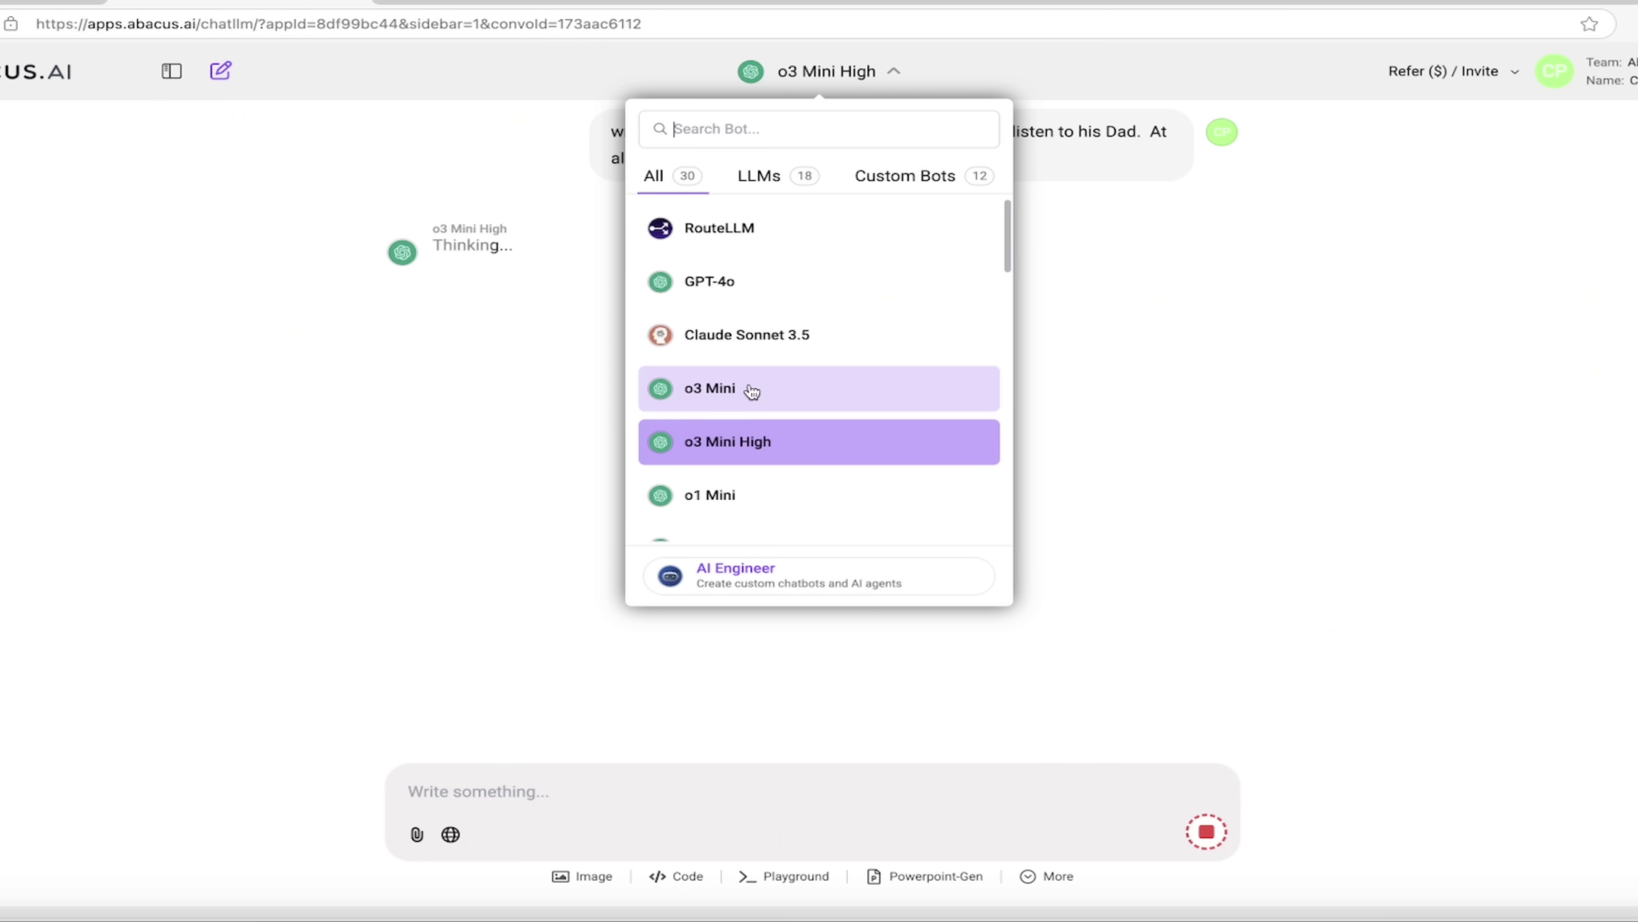
scroll(754, 446, "down", 2)
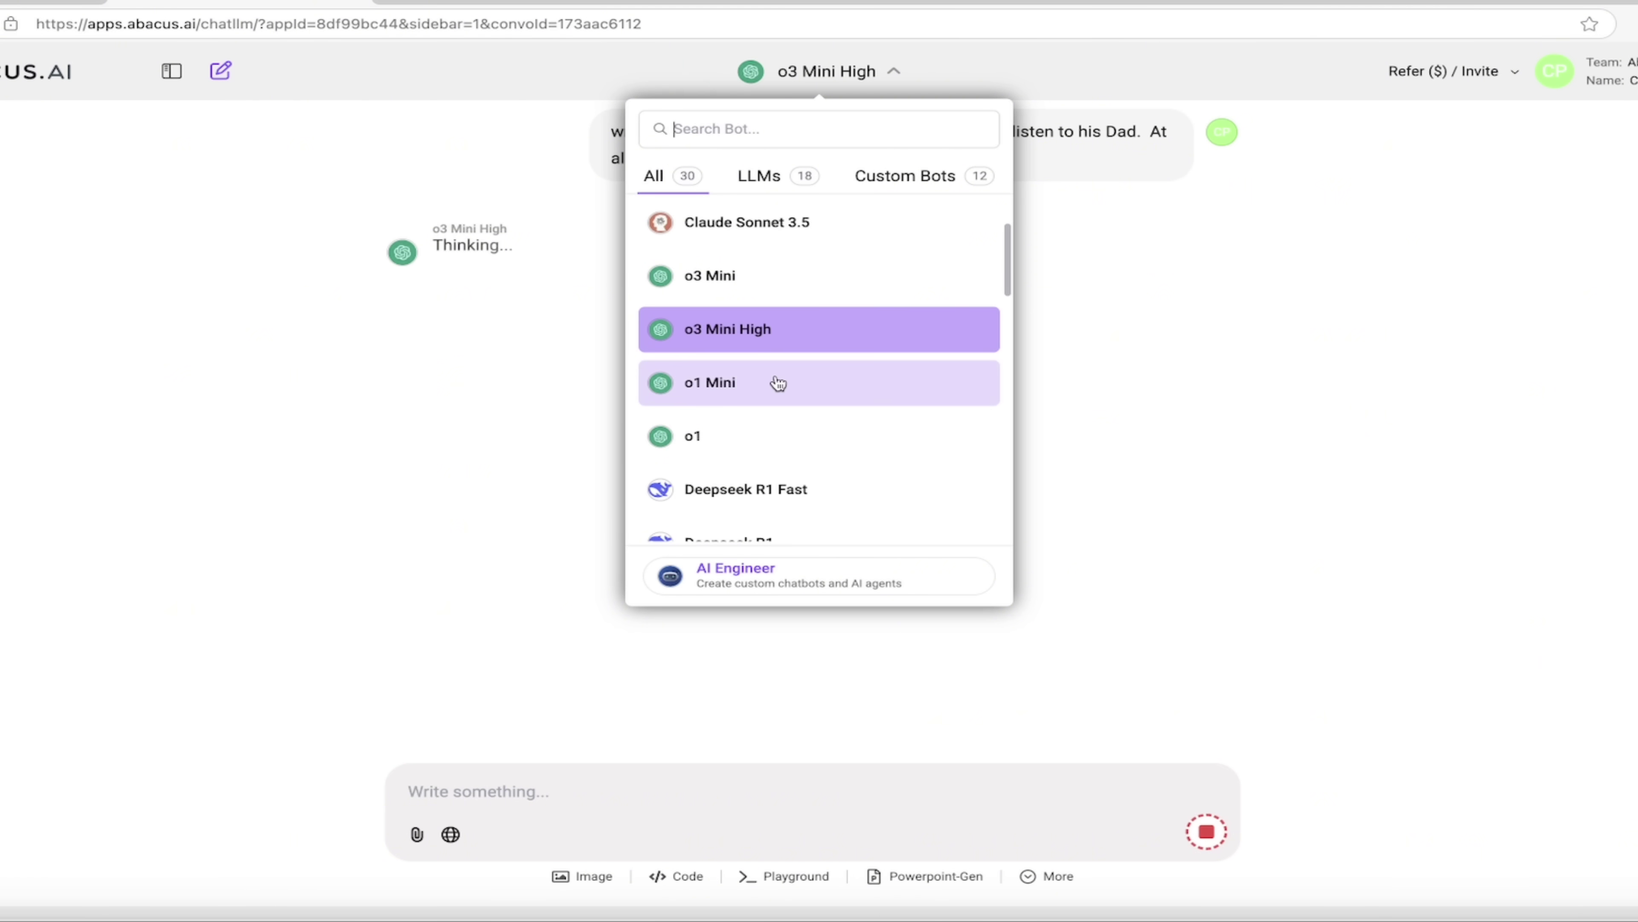
scroll(779, 385, "up", 2)
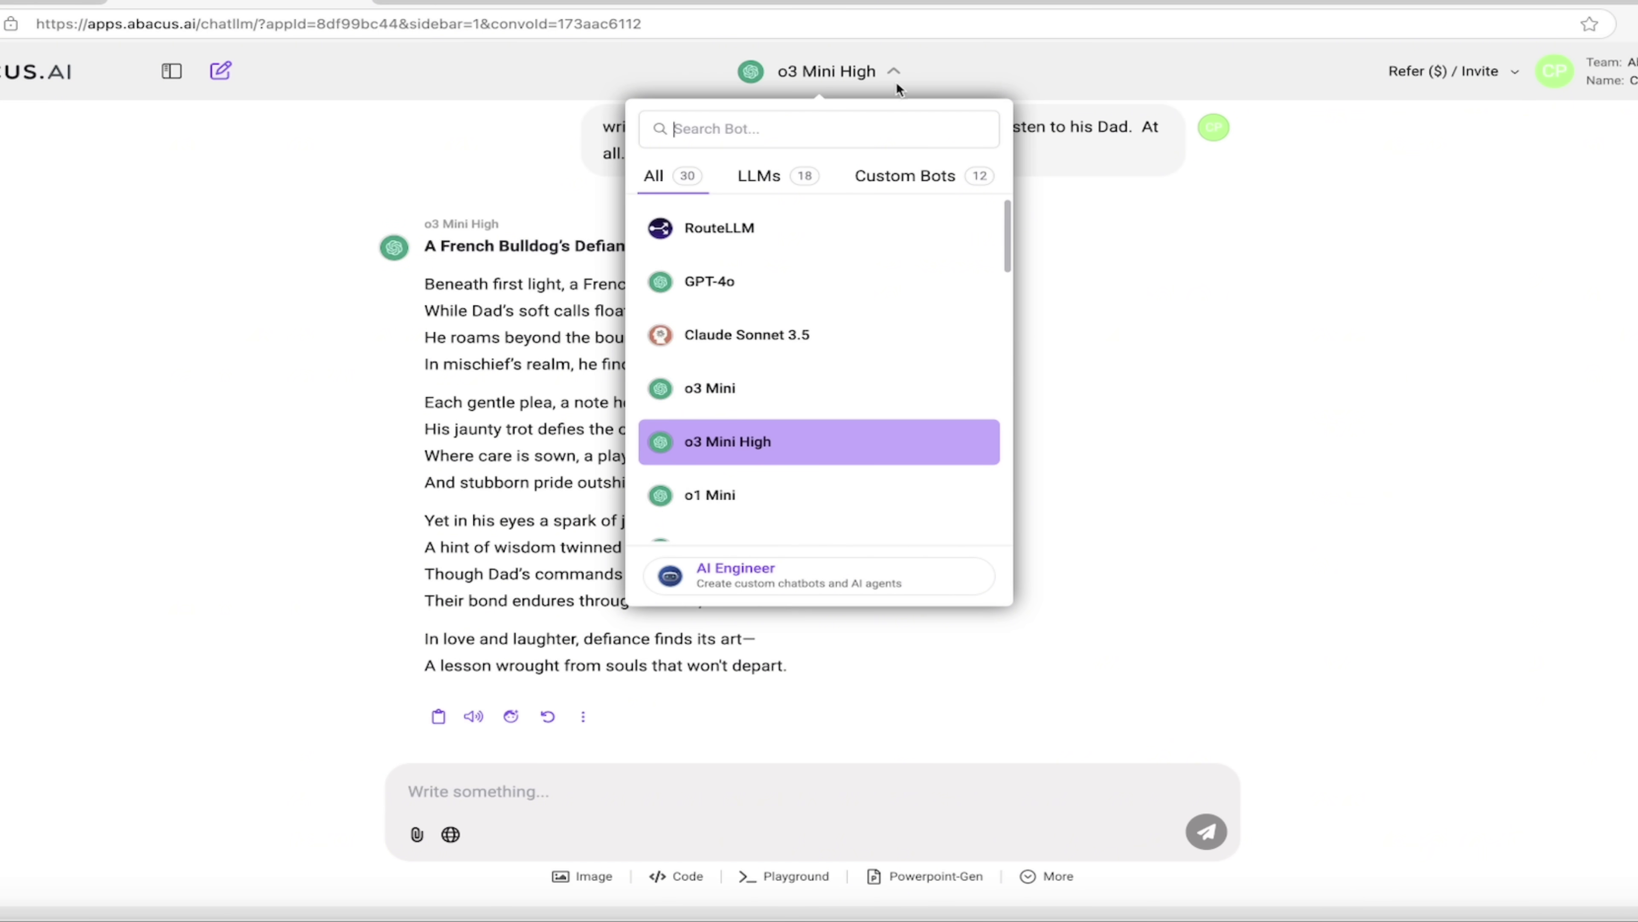
left_click(891, 67)
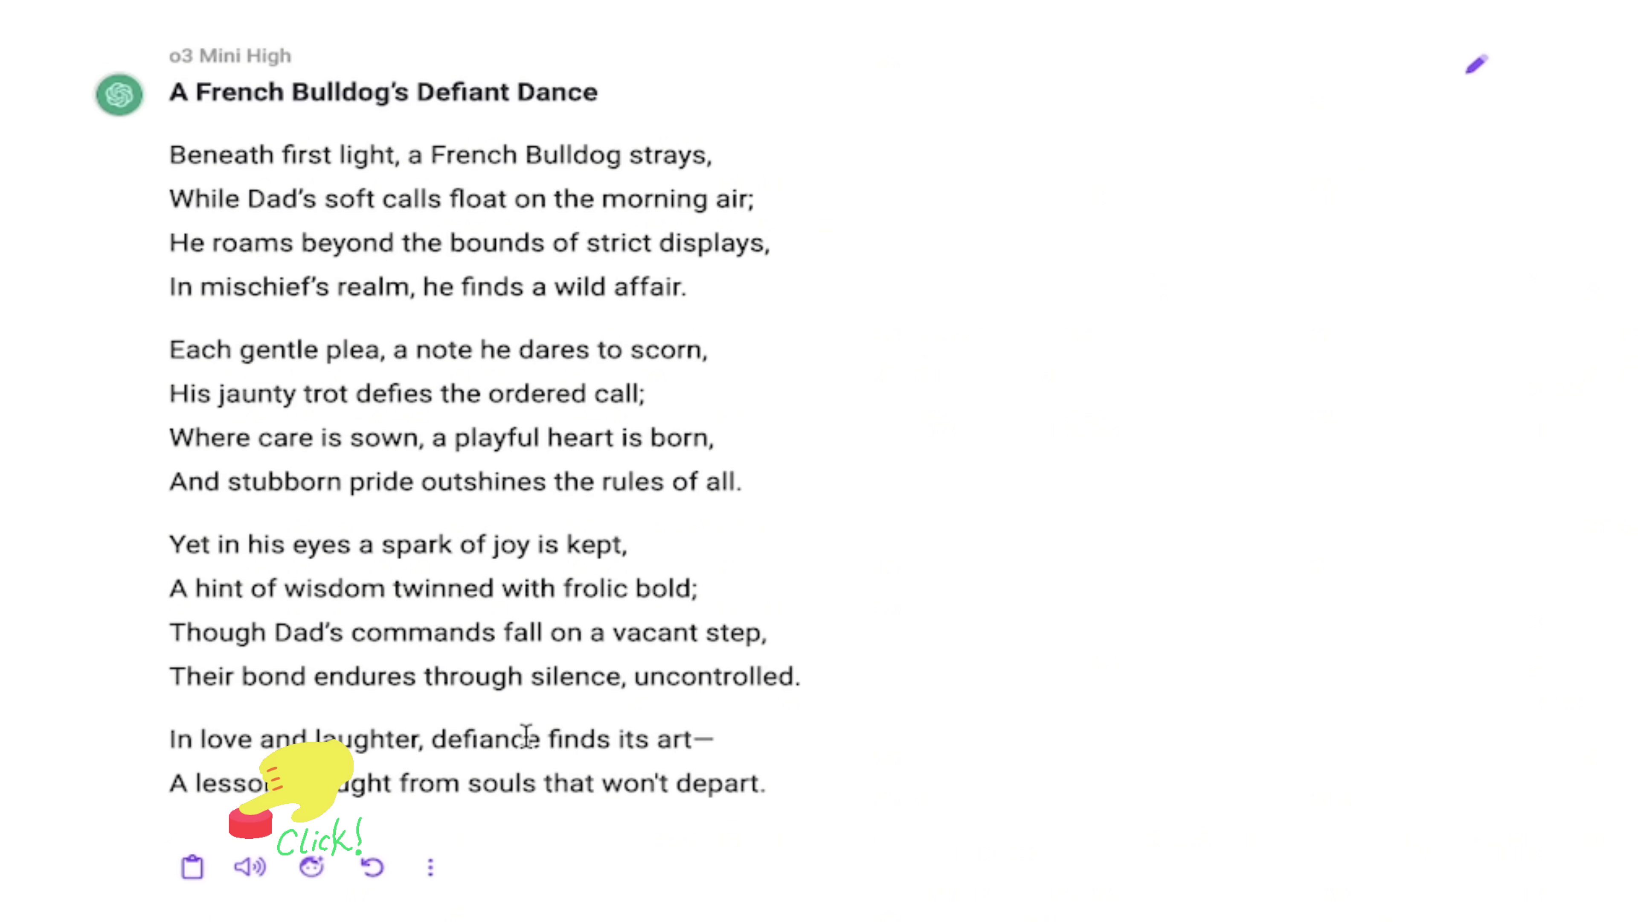
Play the ElevenLabs Daniel-voice reading of the sonnet and pause it at 0:08 of 0:43
left_click(250, 866)
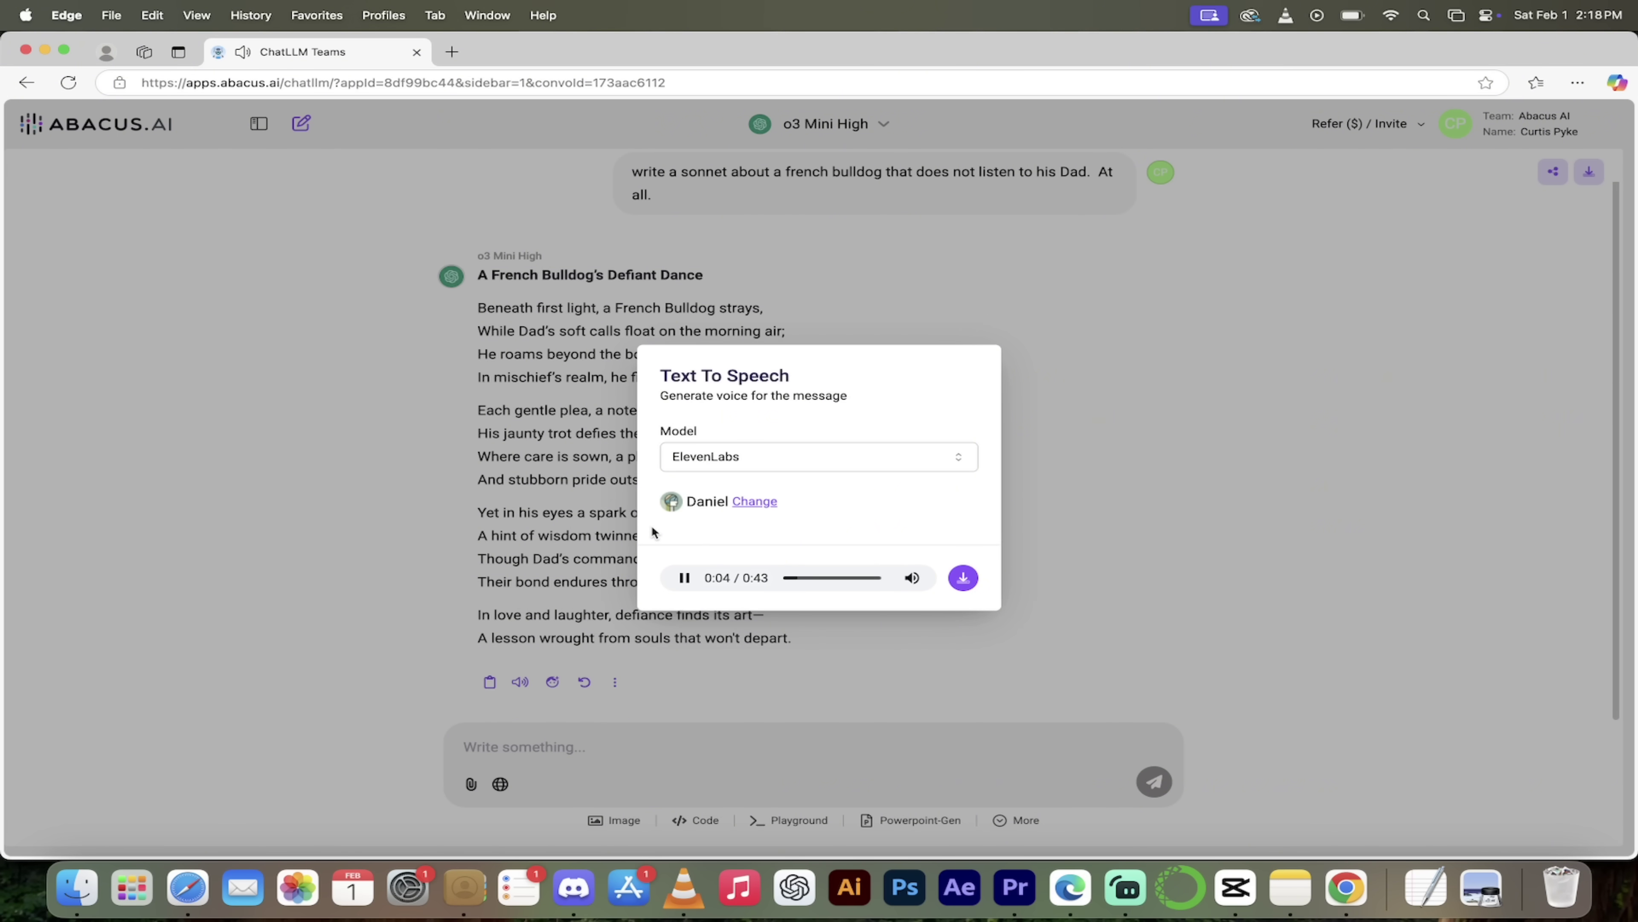
left_click(685, 578)
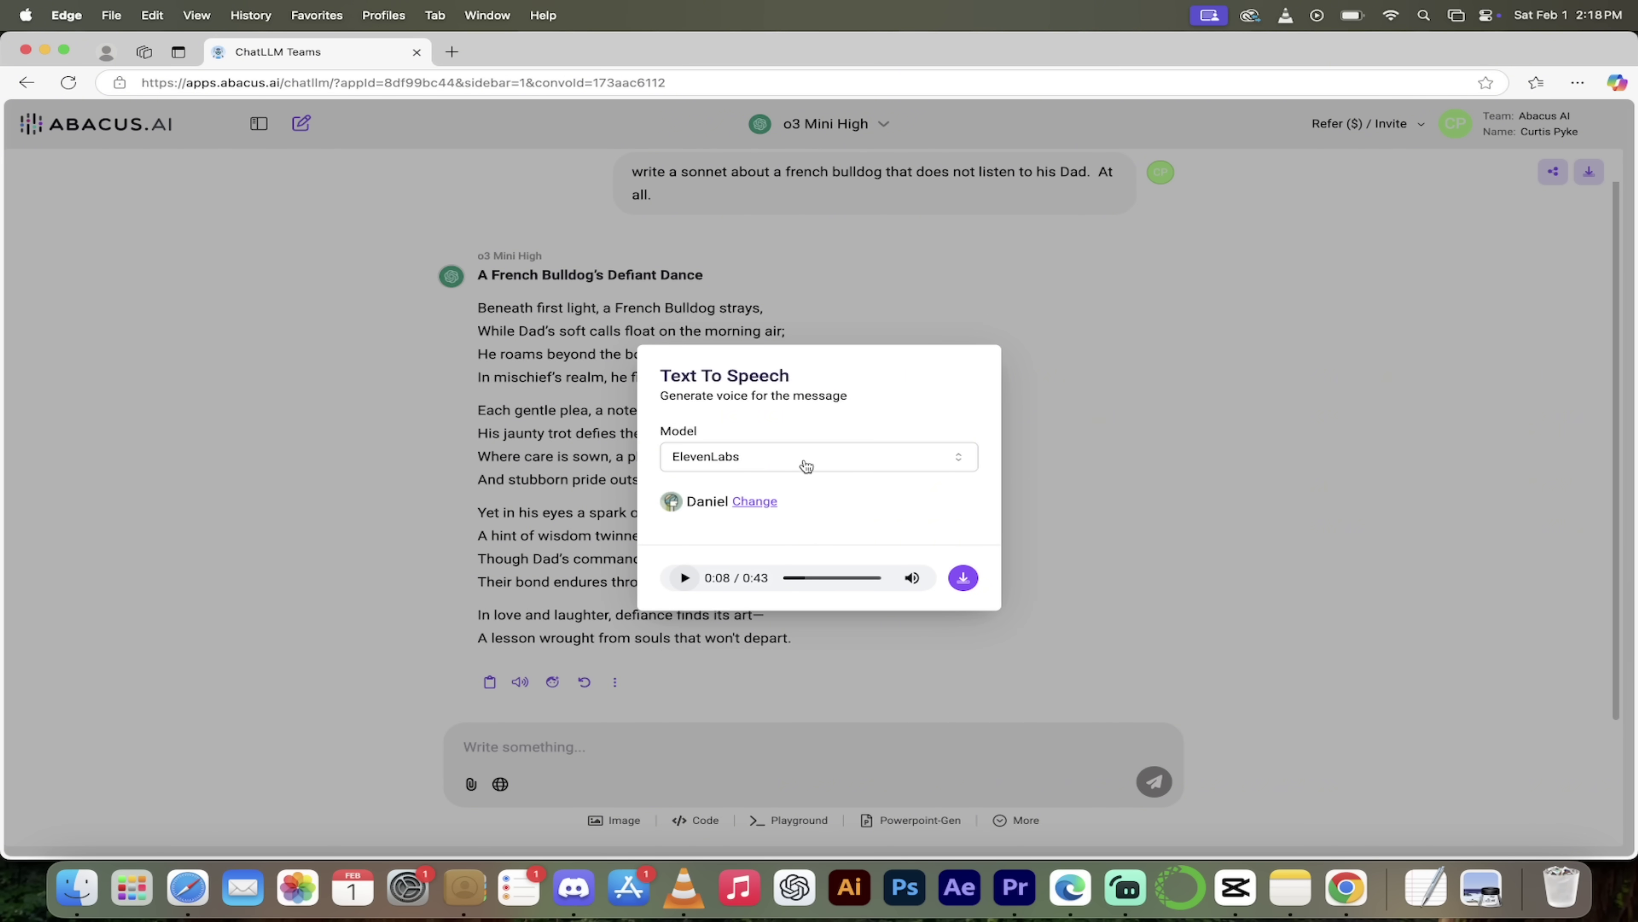
Switch the text-to-speech model to Hume AI and pause the Kora reading at 0:06 of 0:47
left_click(805, 463)
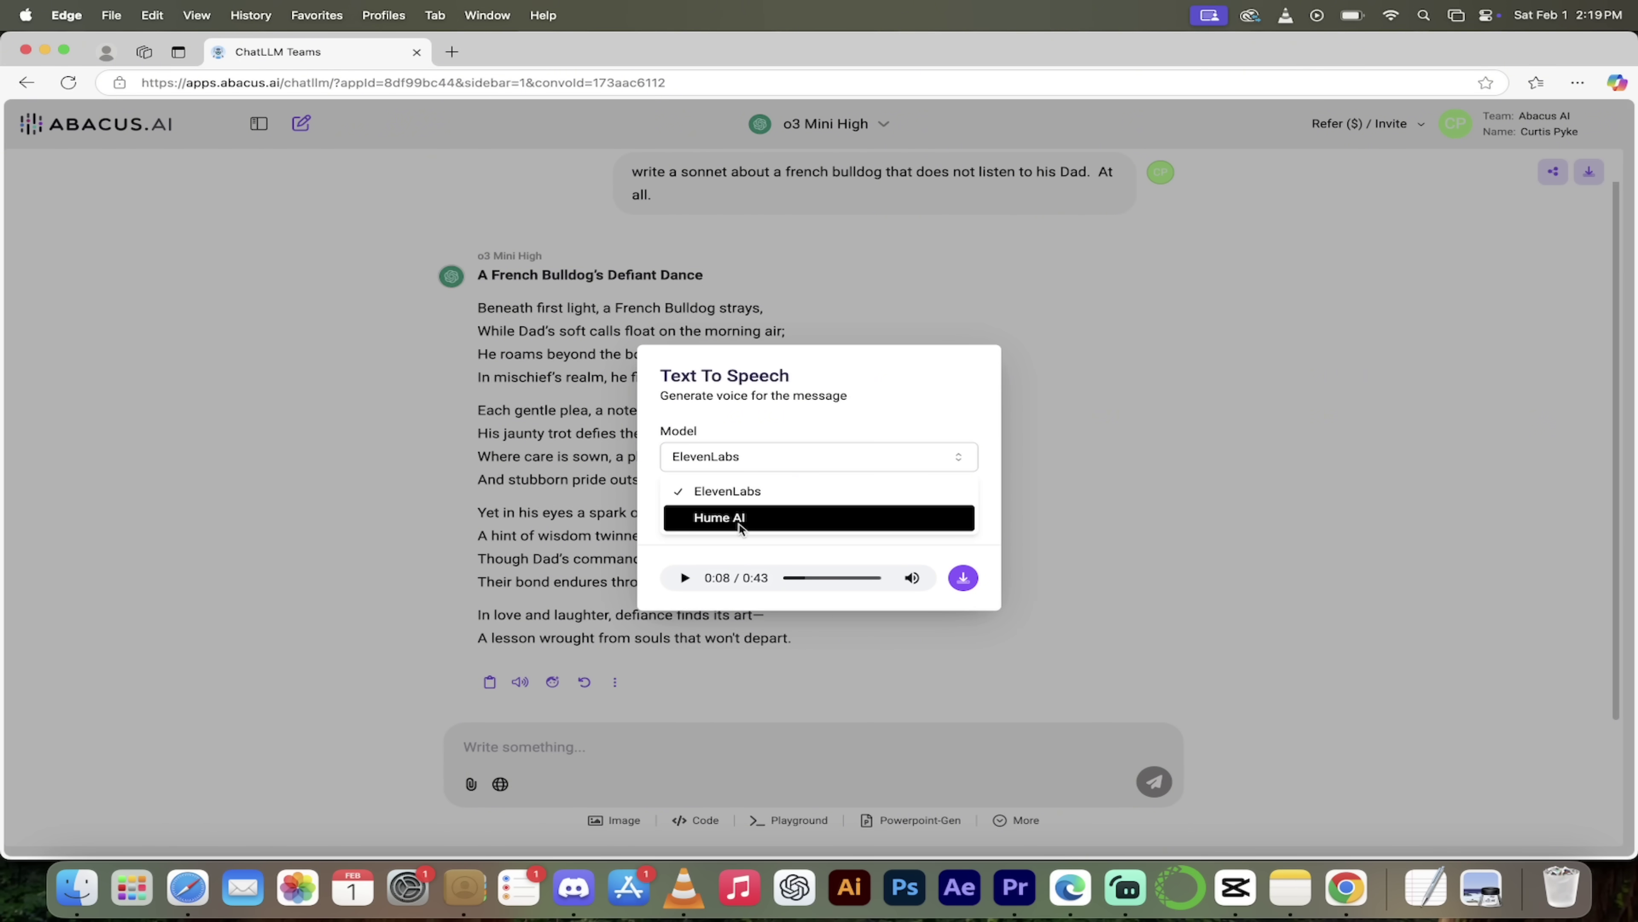
left_click(739, 524)
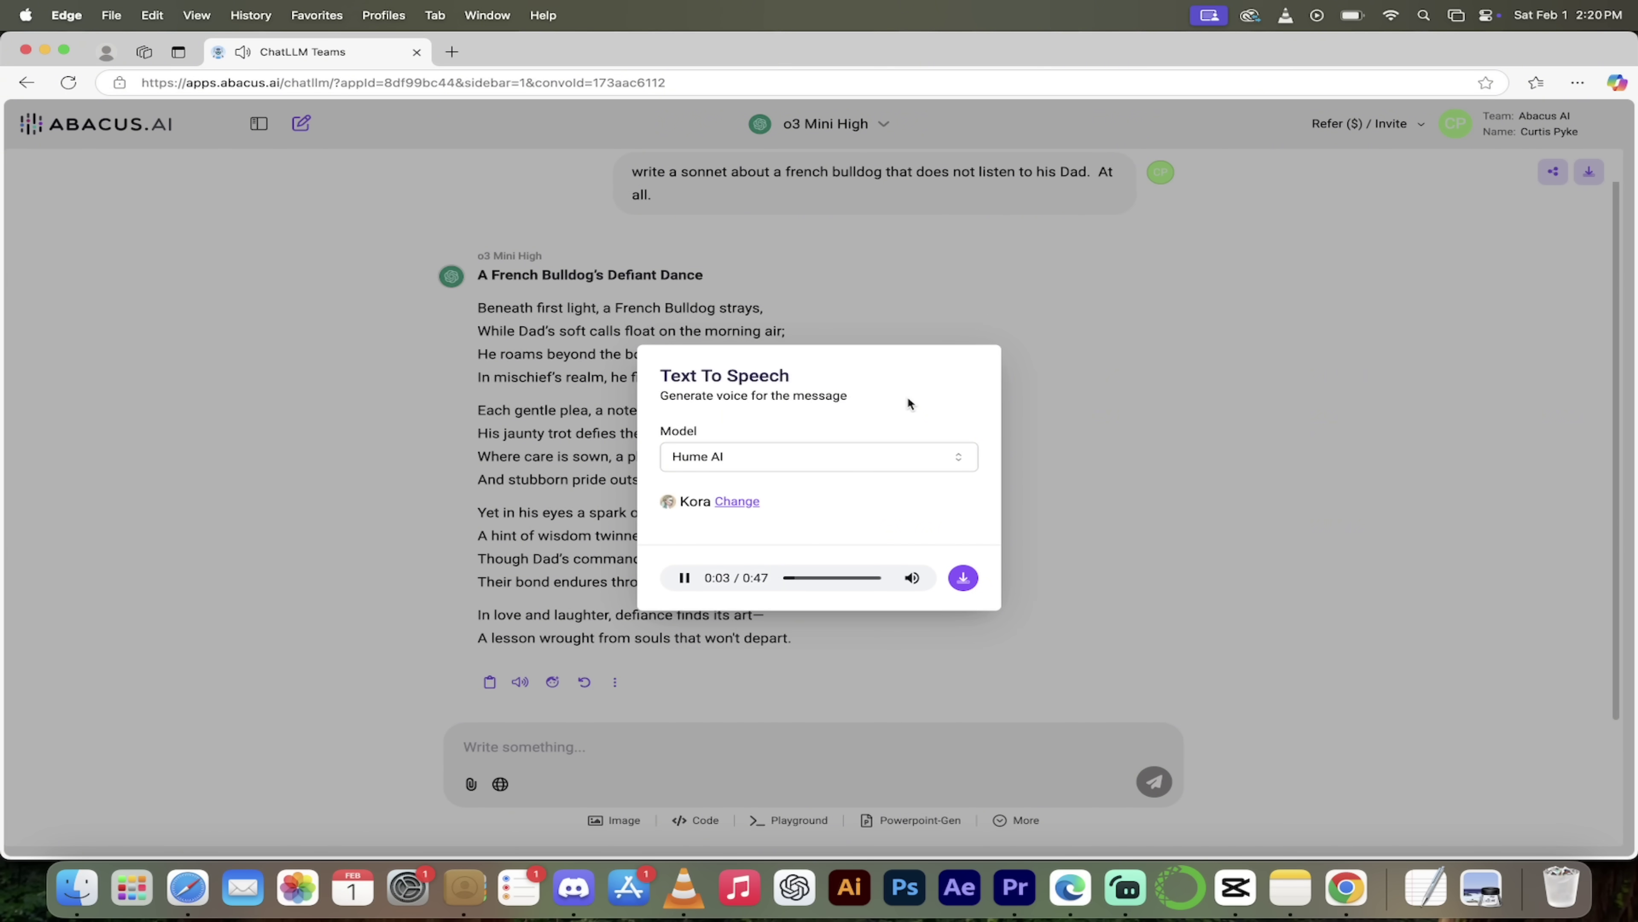
left_click(687, 578)
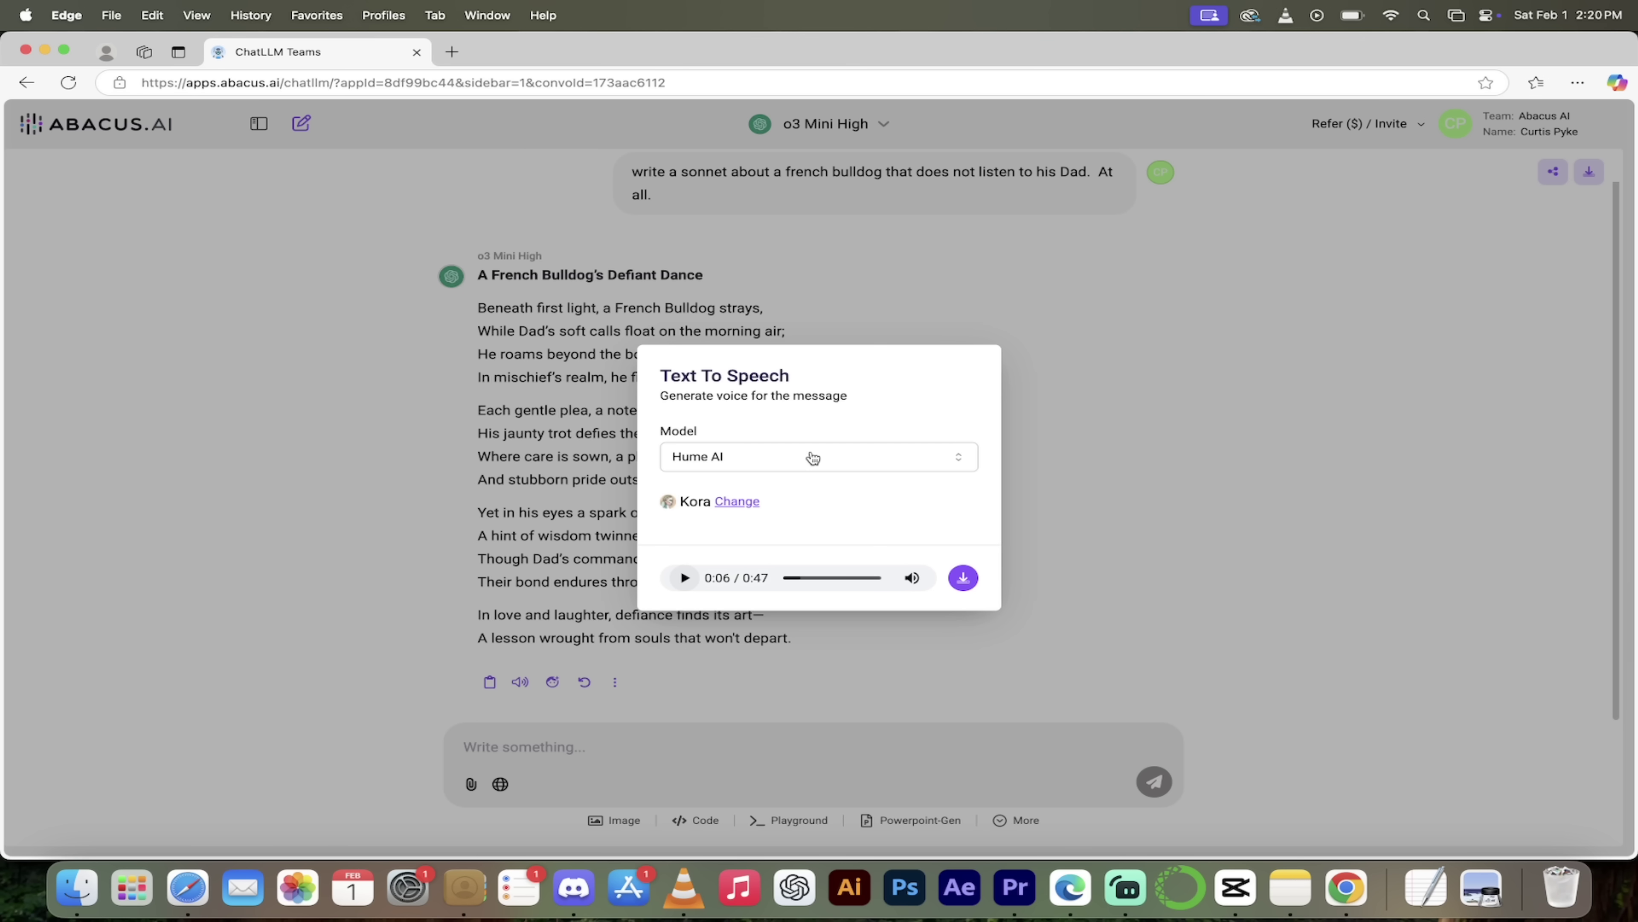
left_click(810, 454)
Look through the Hume AI voice options, then return to the text-to-speech settings
left_click(796, 418)
left_click(736, 502)
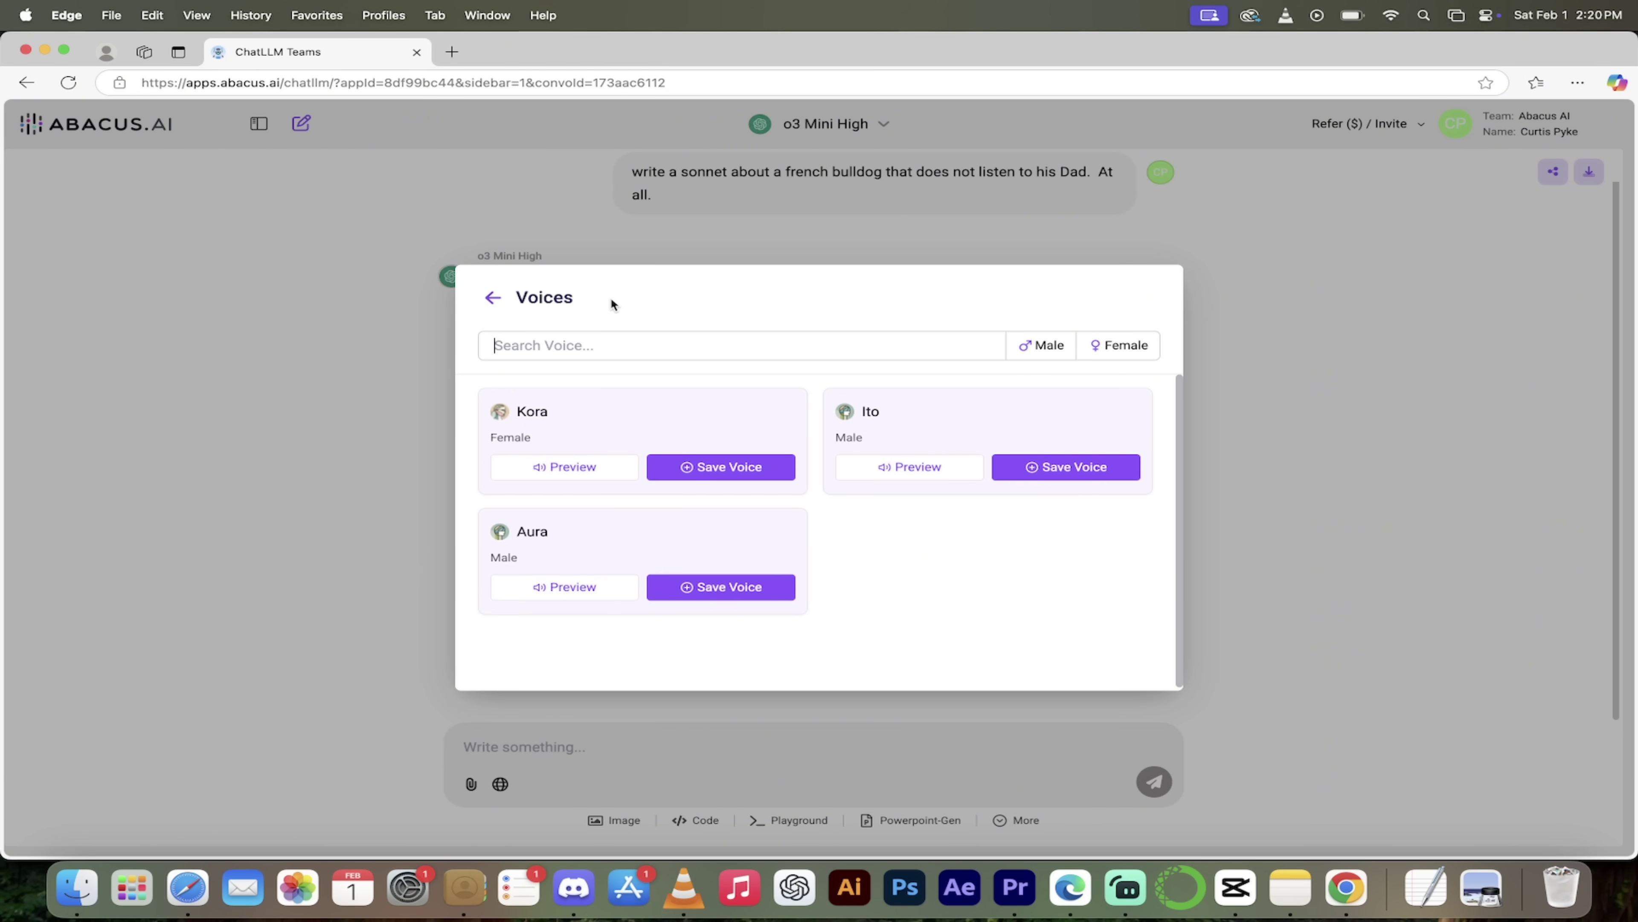
left_click(494, 301)
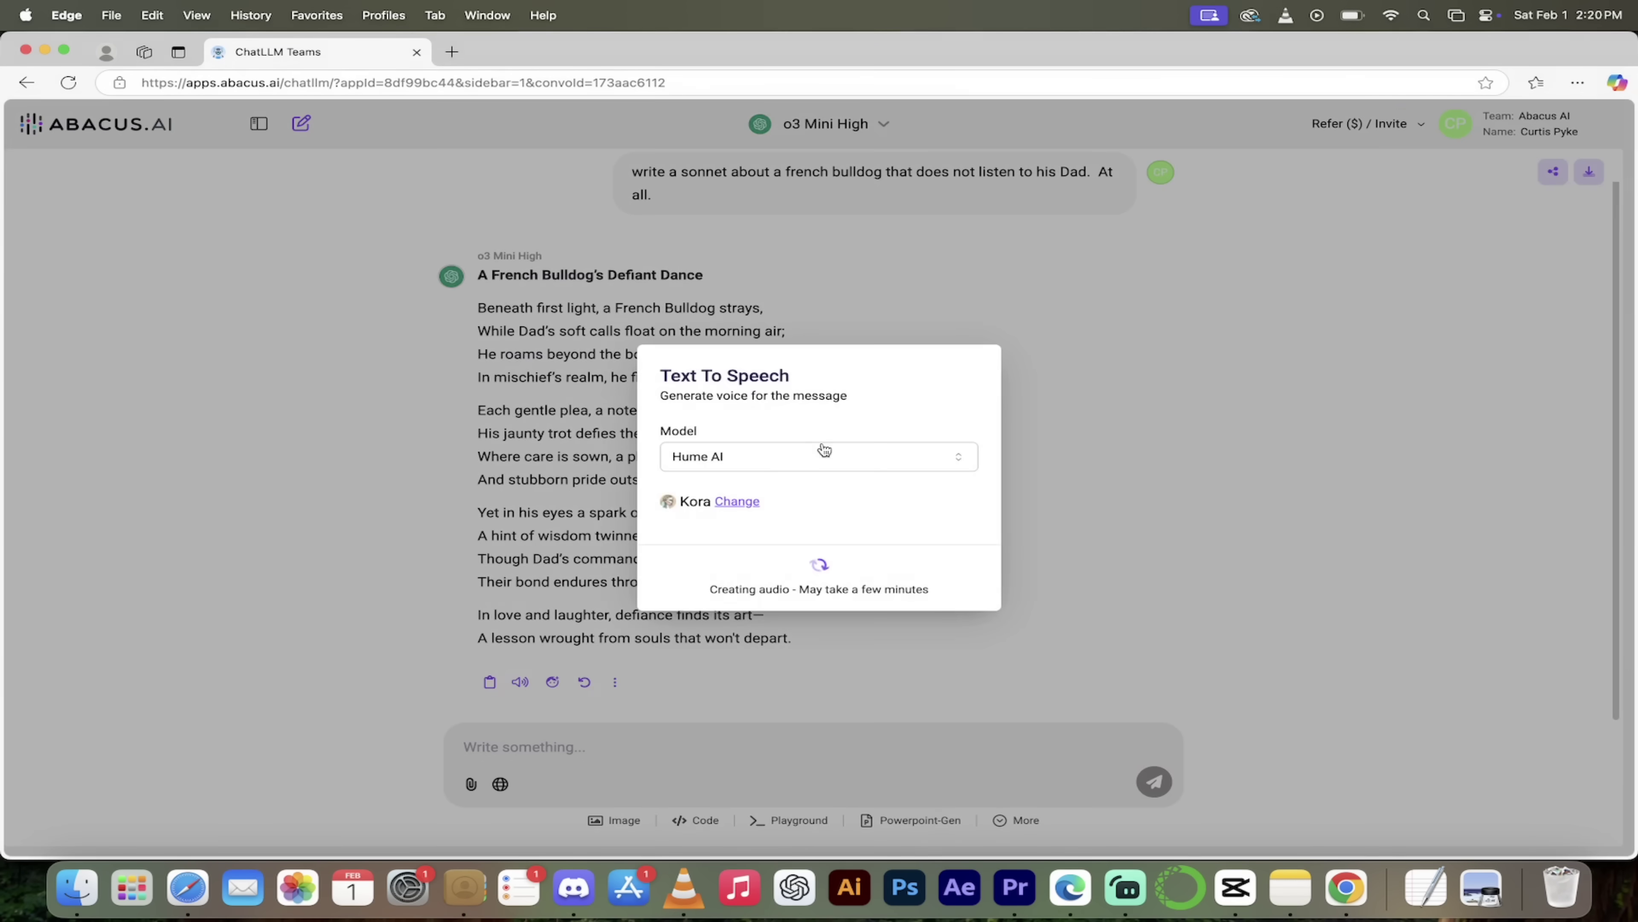
Switch the speech model to ElevenLabs and scroll its voice library from Aria down to Lily and Bill
left_click(747, 457)
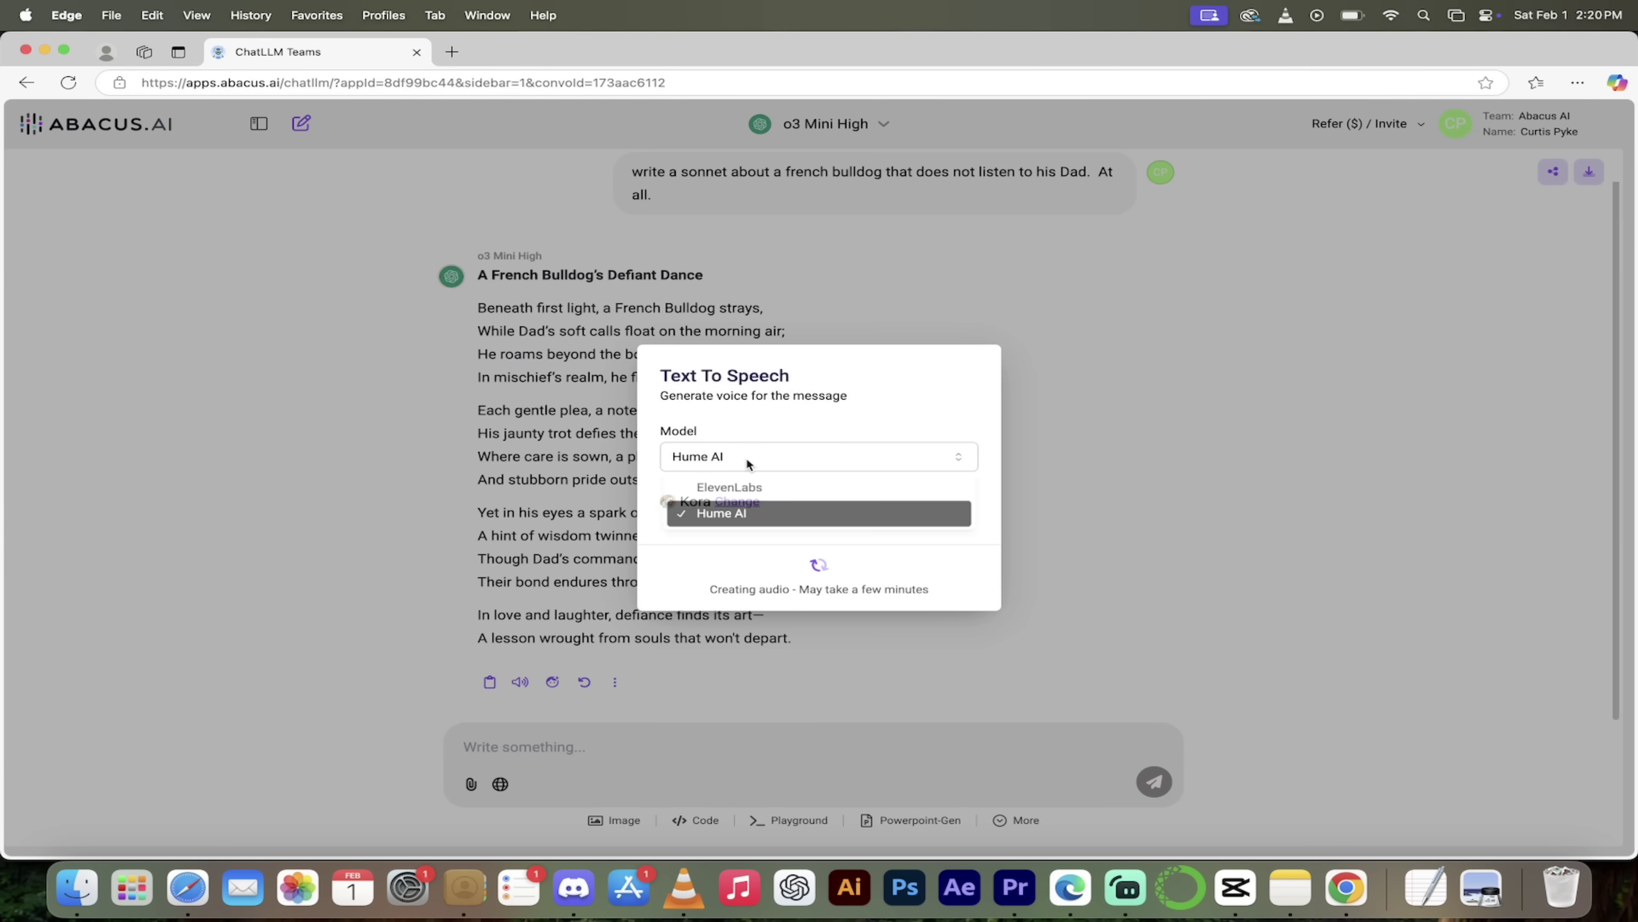
left_click(745, 491)
left_click(759, 505)
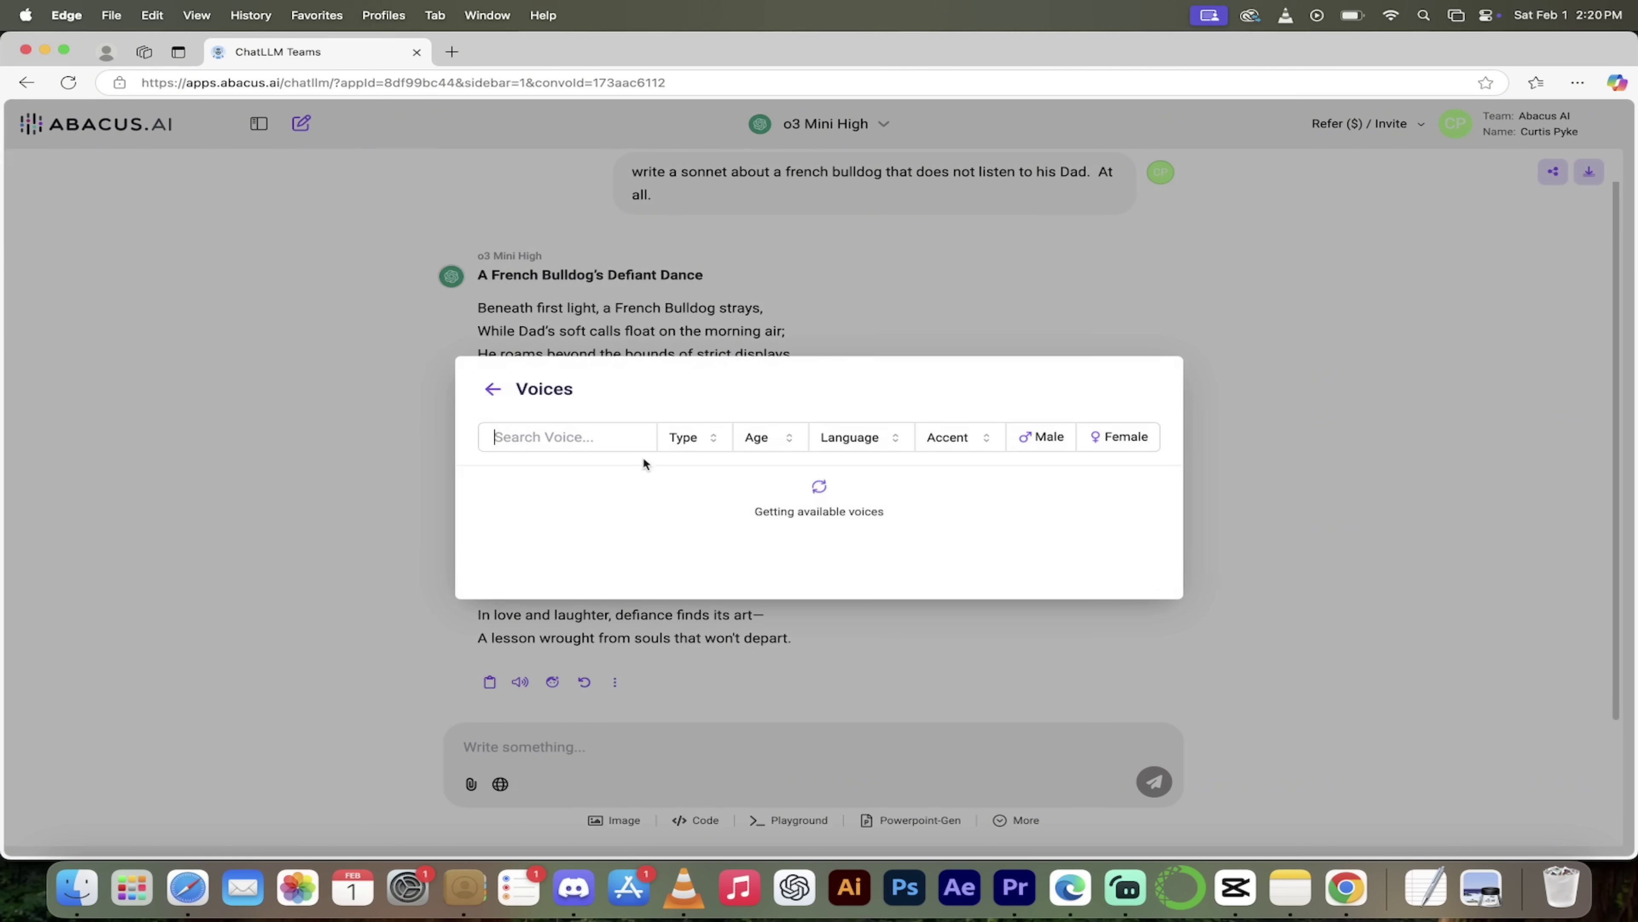
scroll(819, 535, "down", 3)
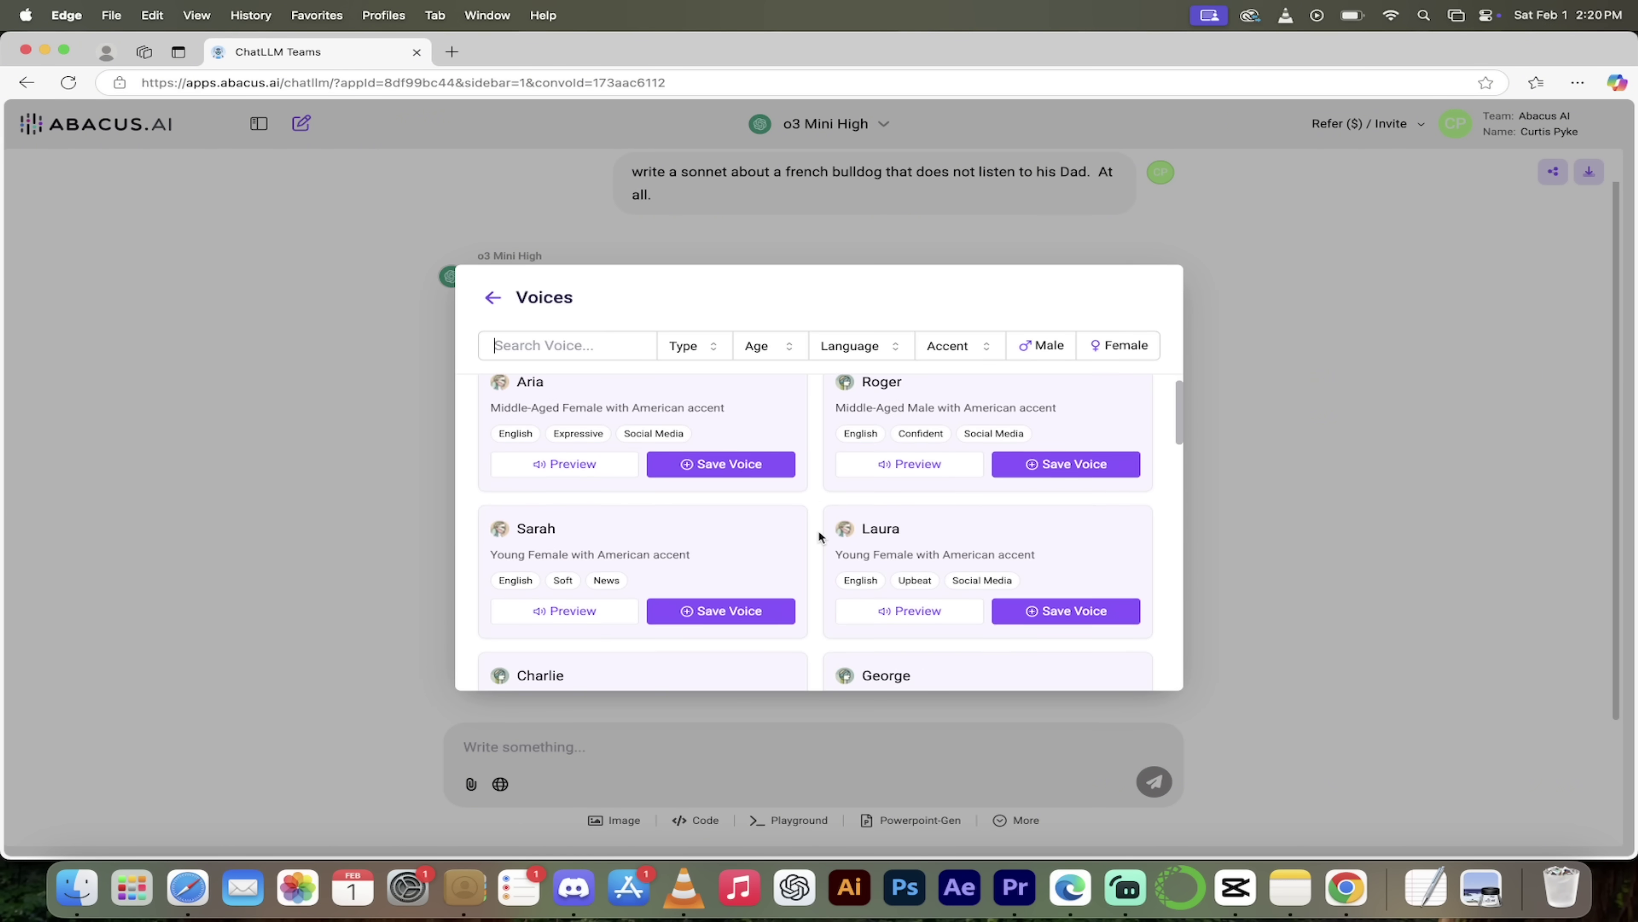
scroll(819, 535, "down", 8)
scroll(820, 536, "down", 10)
scroll(818, 529, "down", 4)
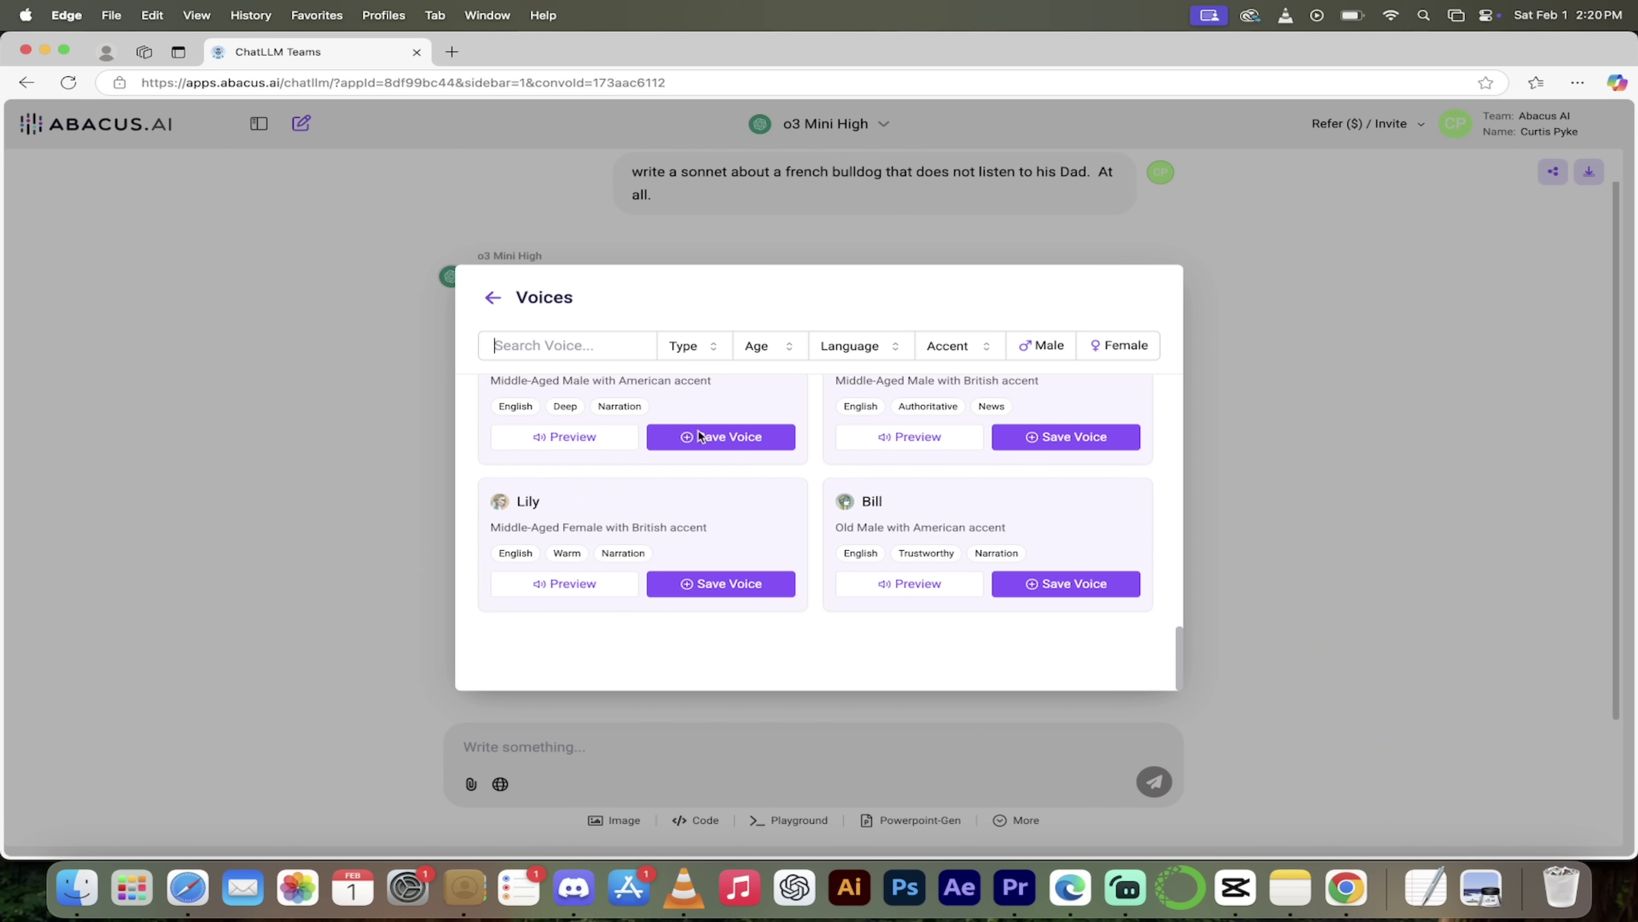
Close the Voices library to return to the 'A French Bulldog's Defiant Dance' sonnet
left_click(853, 238)
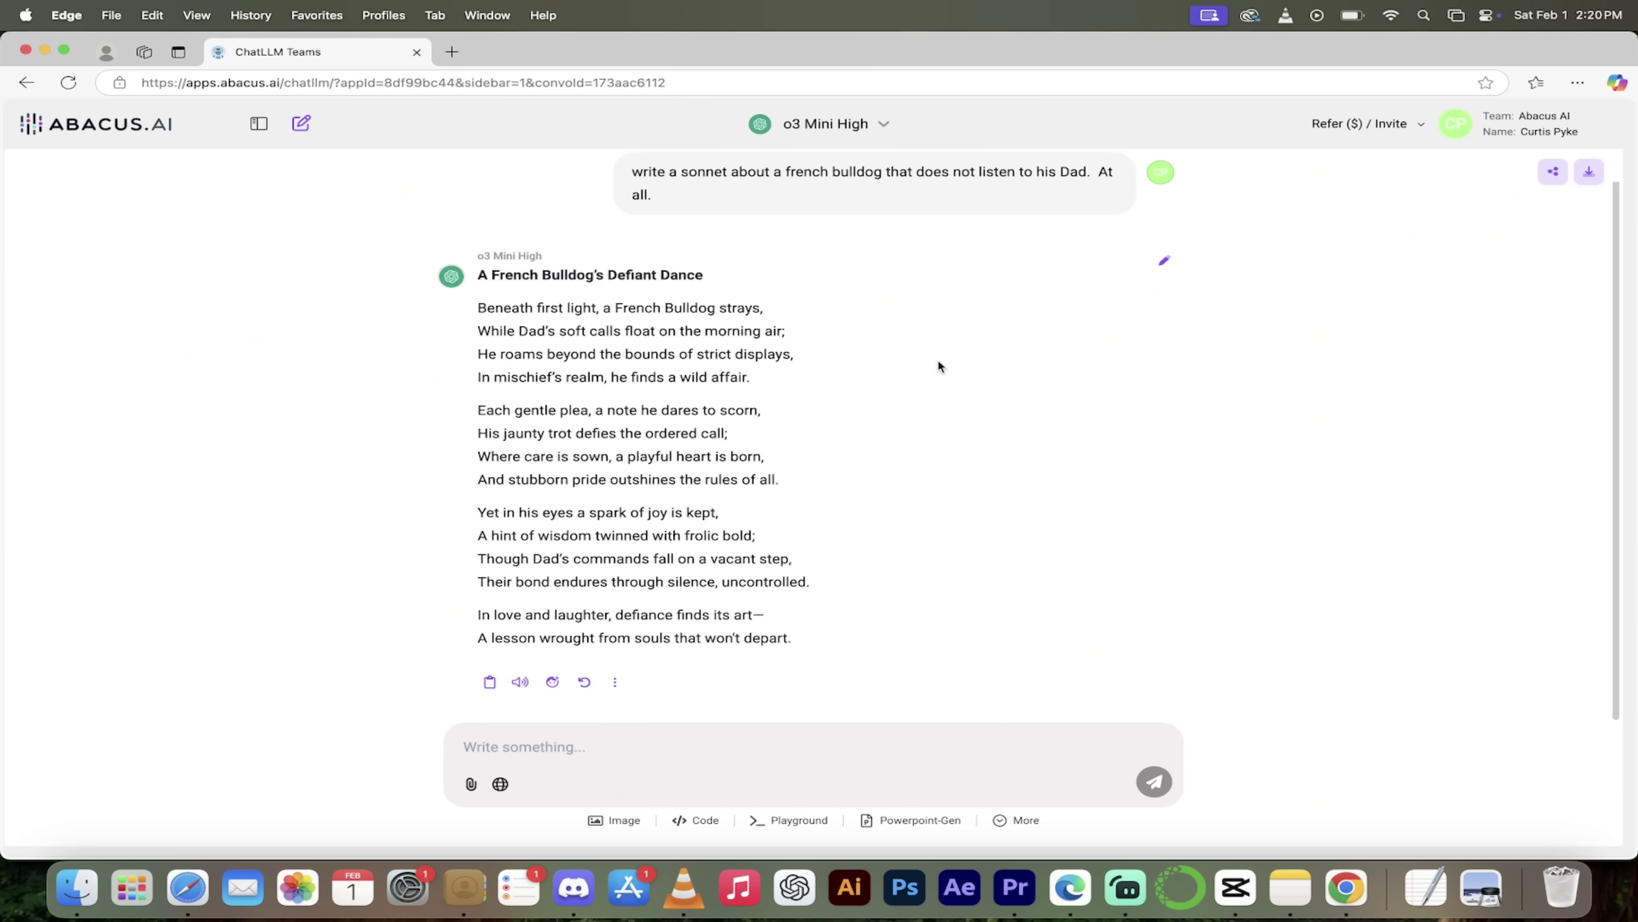